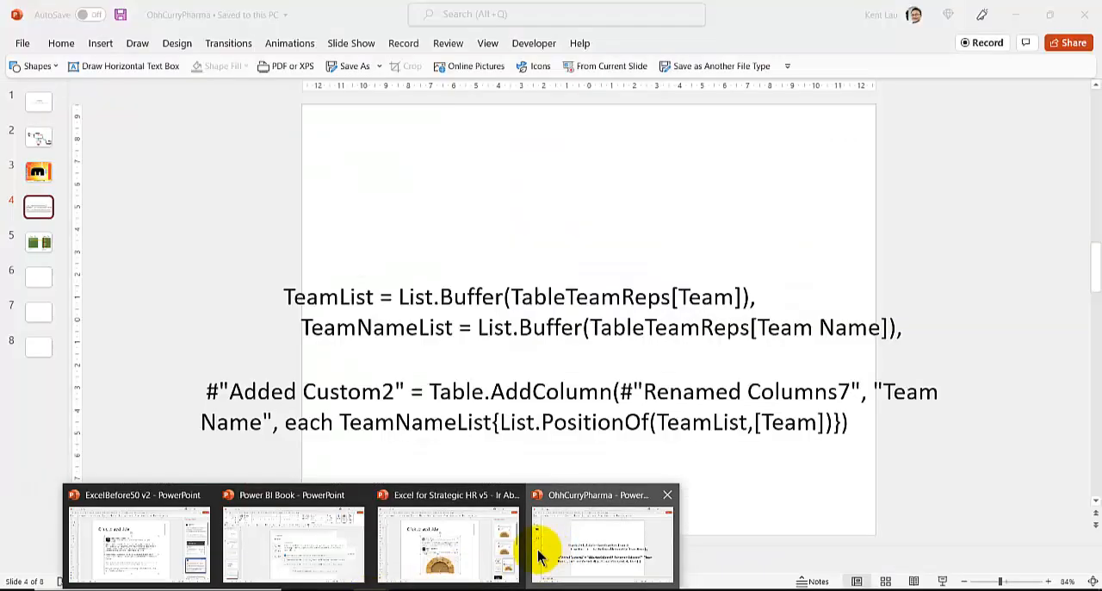
Switch to the OhhCurryPharma presentation in PowerPoint, study slide 5's diagram of Team matches between the two tables, and return to the Power Query Editor
left_click(546, 554)
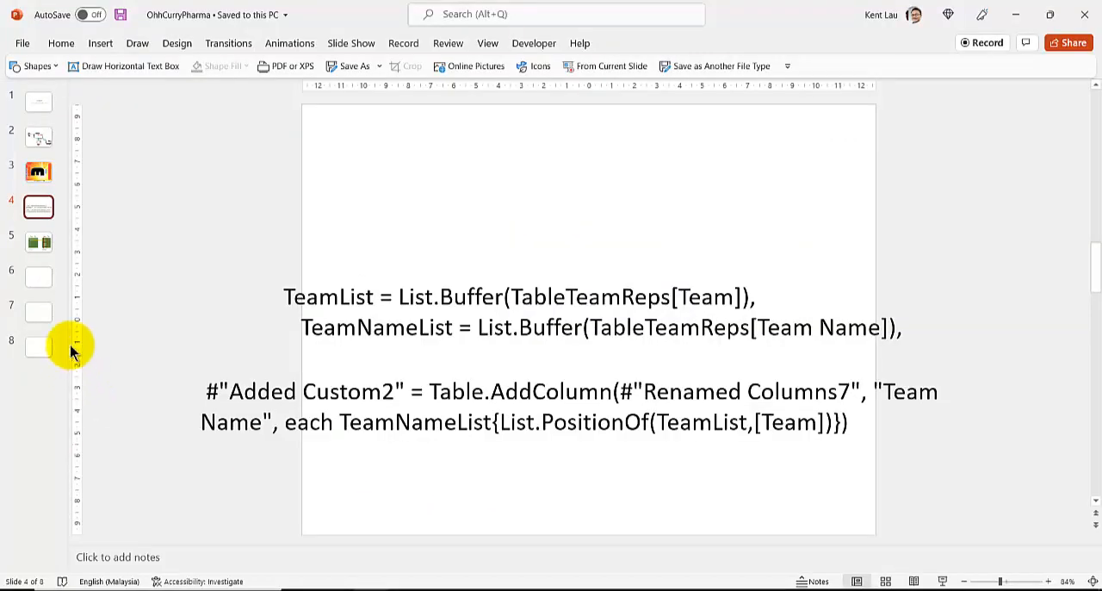
left_click(38, 243)
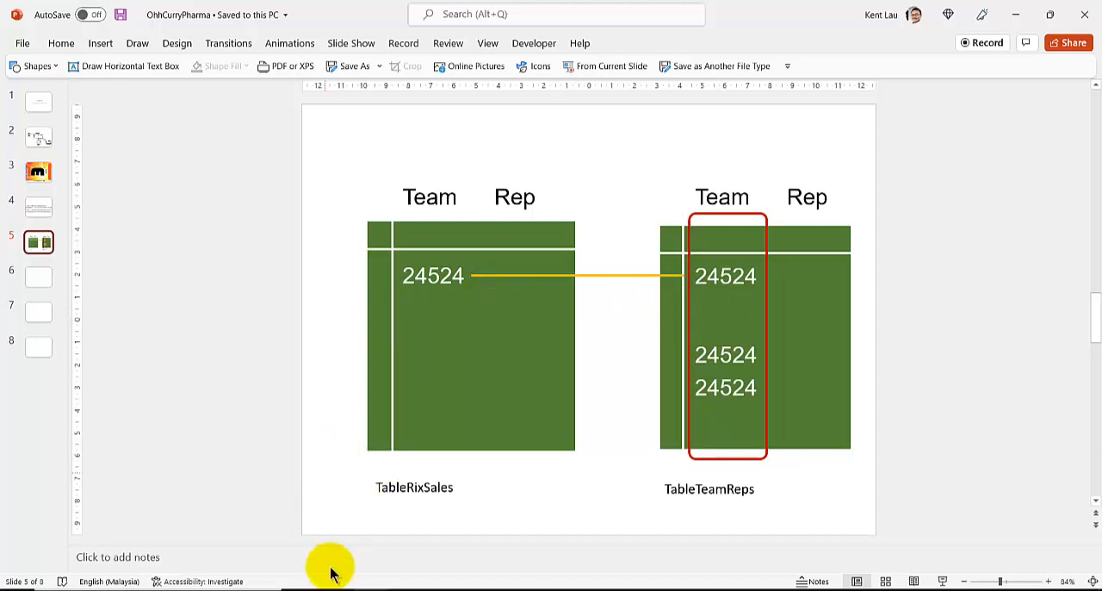
mouse_move(335, 587)
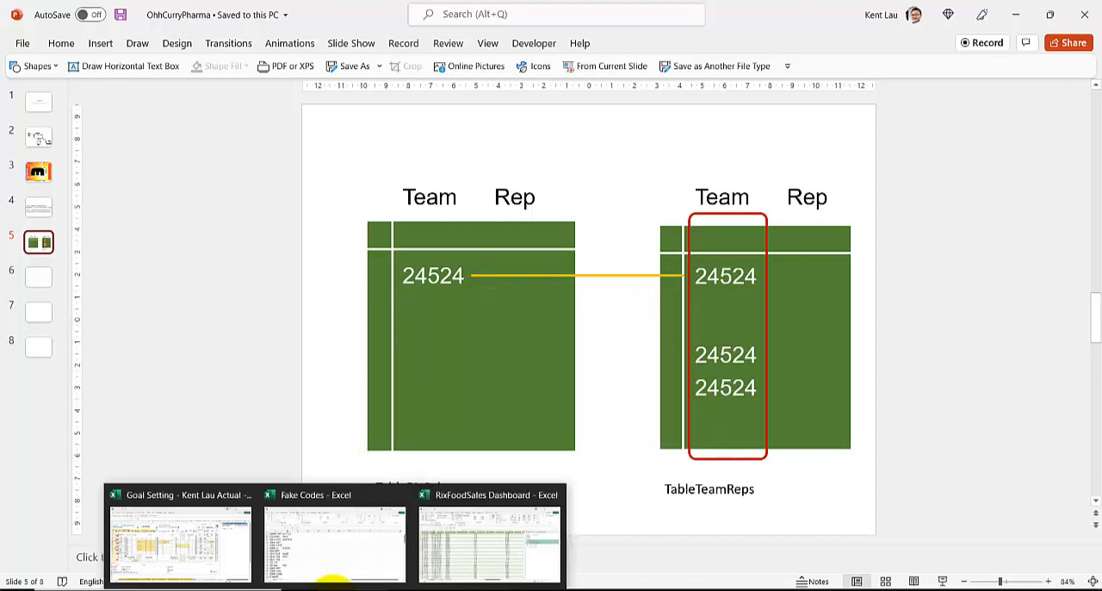
left_click(491, 551)
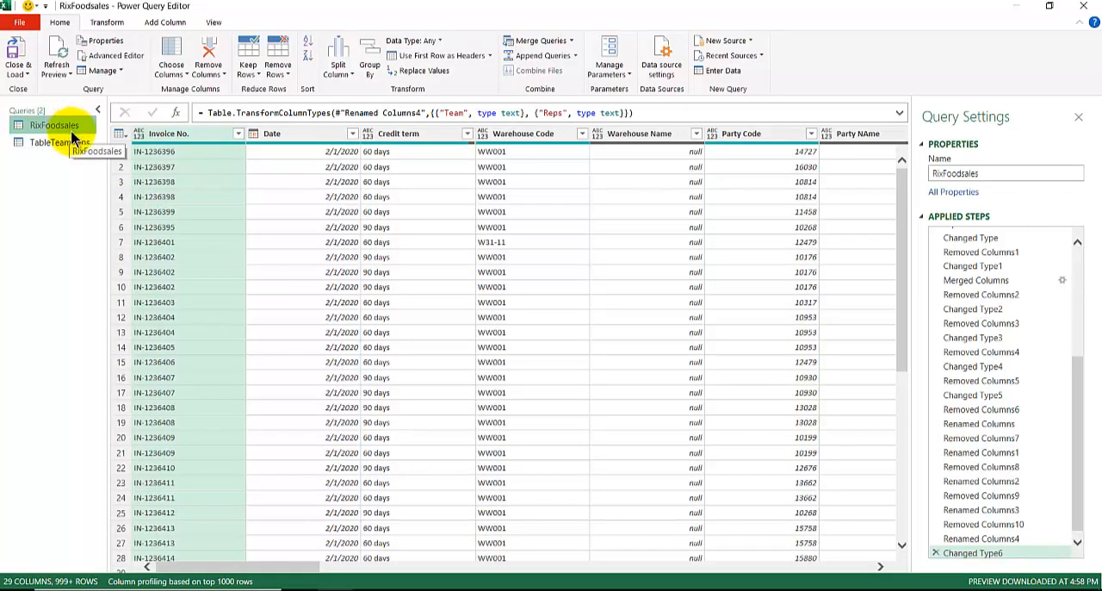
Count the rows of the RixFoodsales query after its Changed Type6 step and copy the resulting number
left_click_drag(1079, 399, 1081, 476)
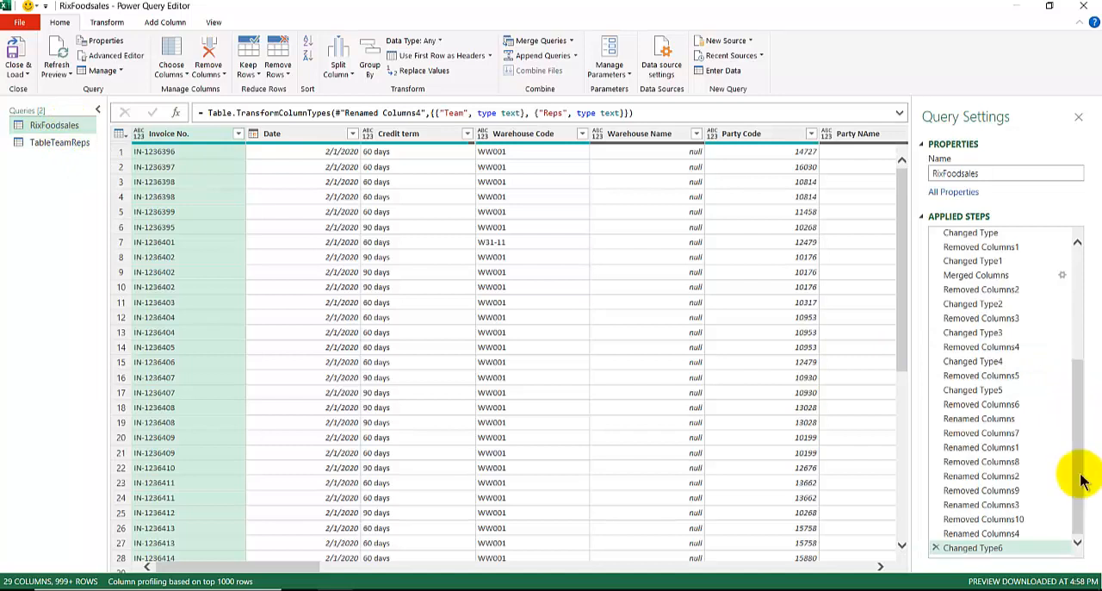
left_click(102, 22)
left_click(116, 71)
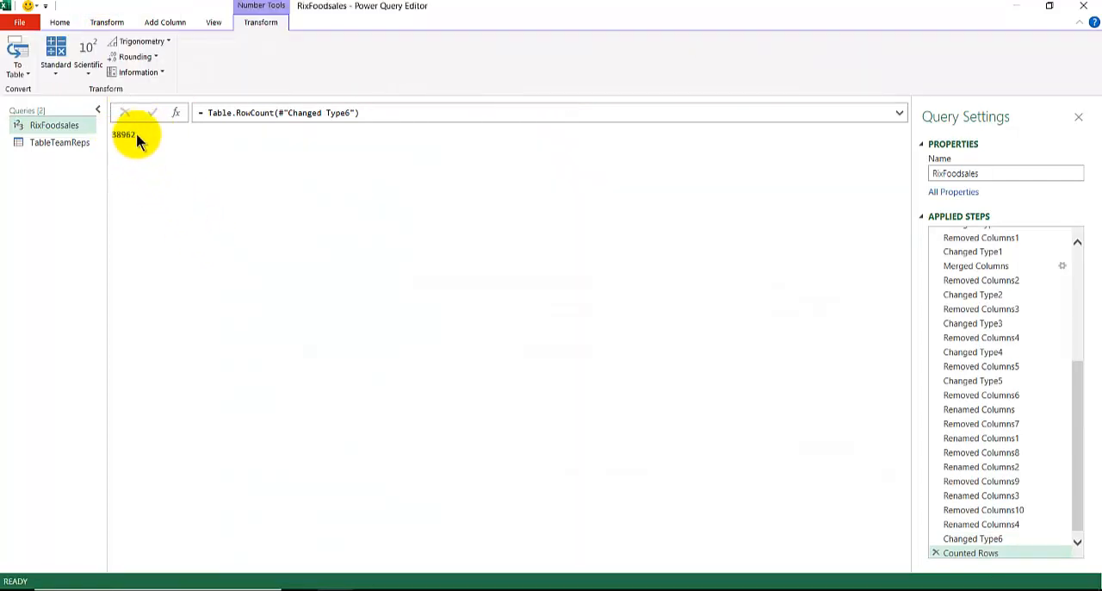
double_click(130, 134)
key("ctrl+c")
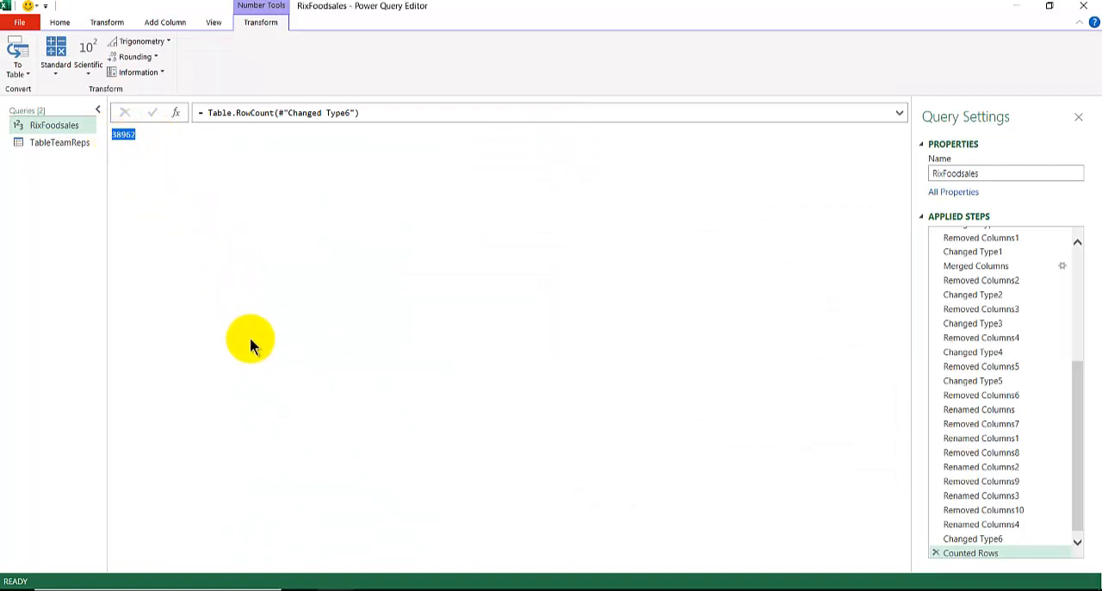
Paste the row count 38962 onto slide 6 of the OhhCurryPharma presentation in PowerPoint, position it near the slide's upper-left corner and narrow its text box
mouse_move(364, 589)
left_click(542, 472)
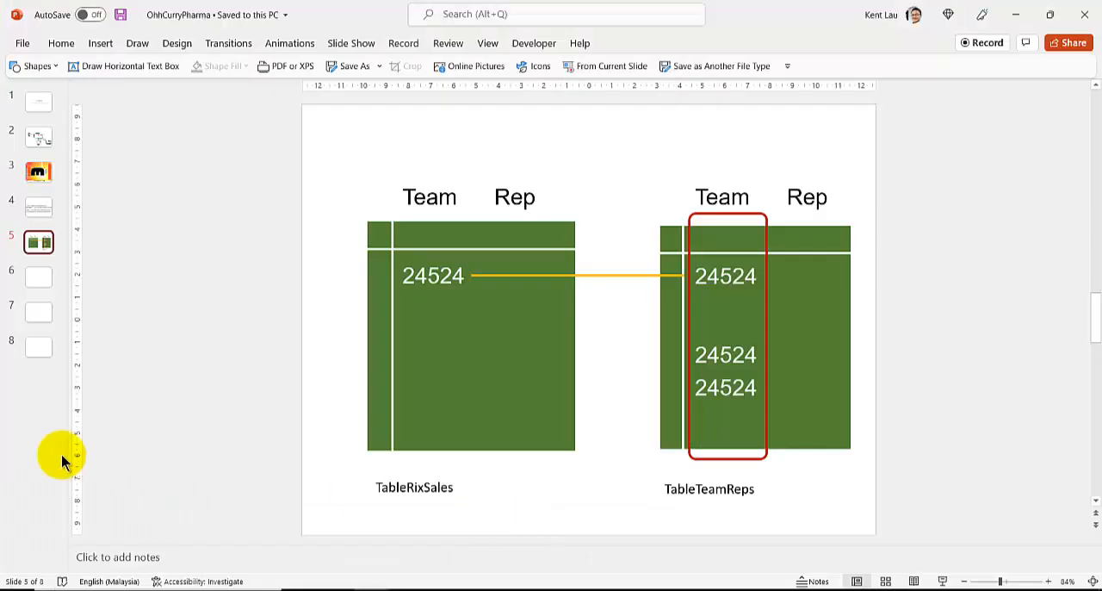
left_click(38, 276)
key("ctrl+v")
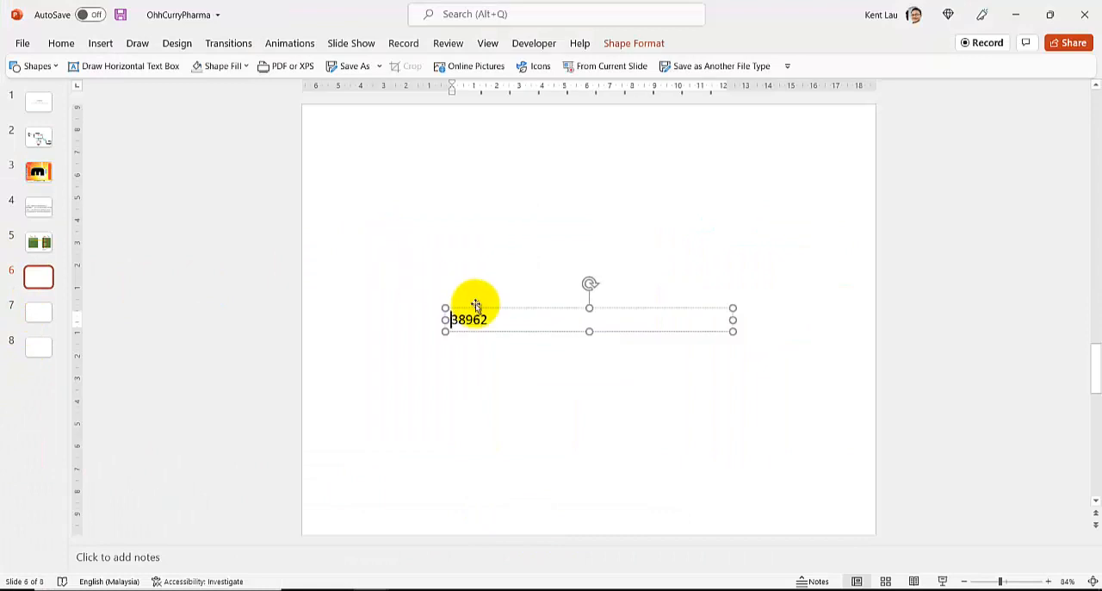
left_click_drag(486, 308, 394, 197)
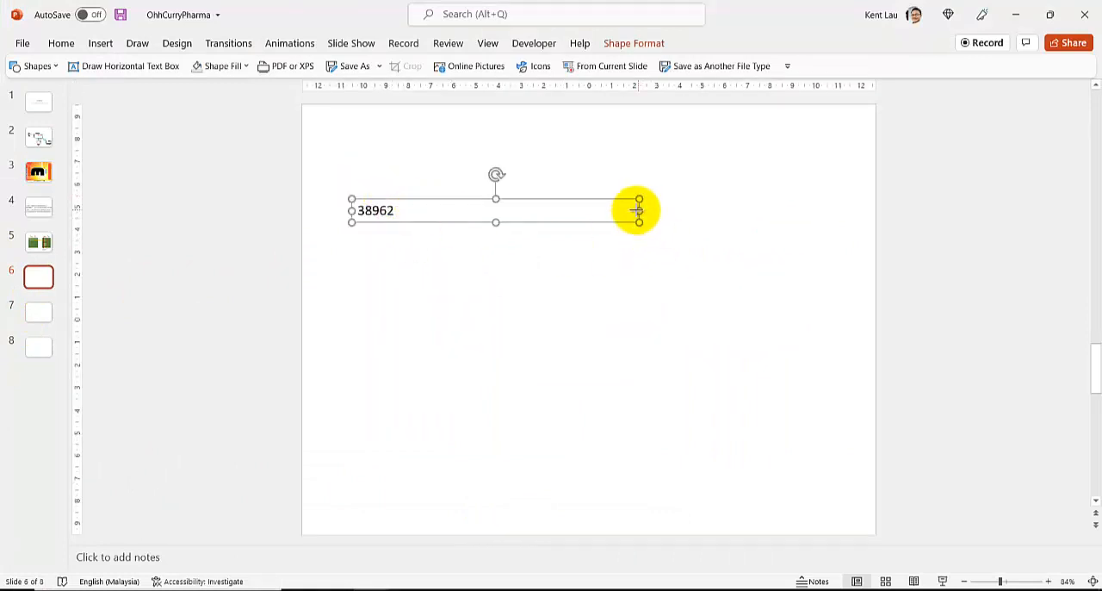
left_click_drag(640, 210, 418, 216)
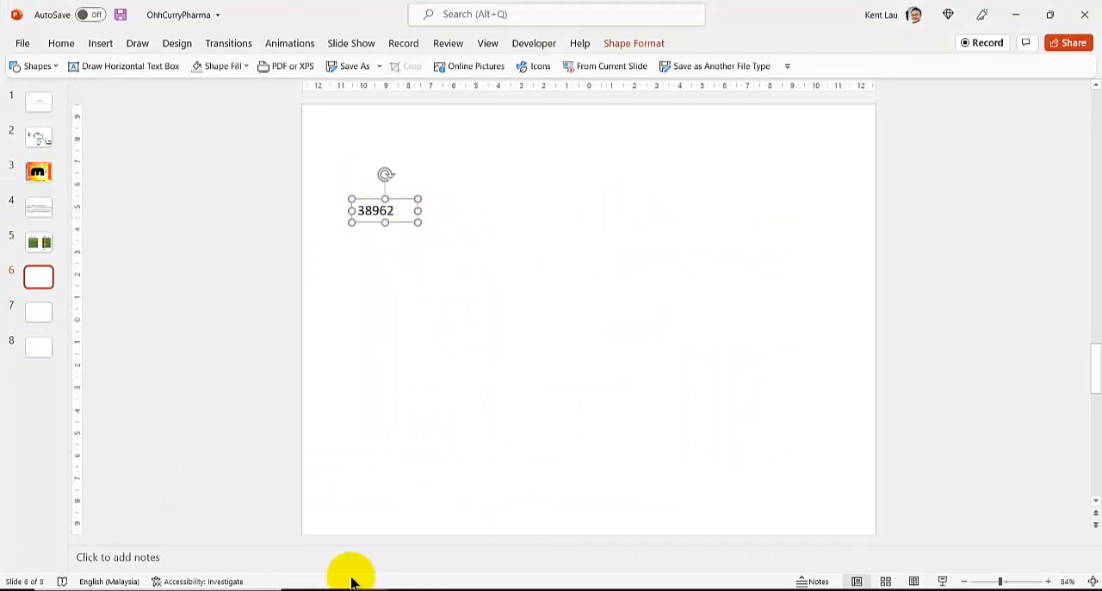
Glance at slide 5's table diagram, return to the Power Query Editor and delete the Counted Rows step from RixFoodsales
left_click(44, 250)
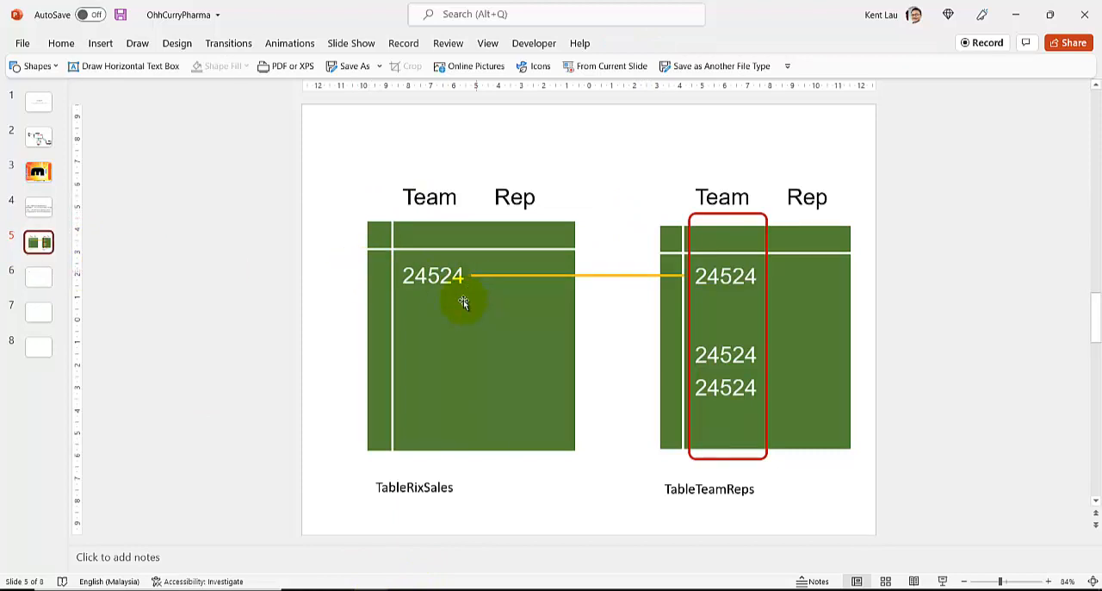
mouse_move(340, 575)
left_click(456, 537)
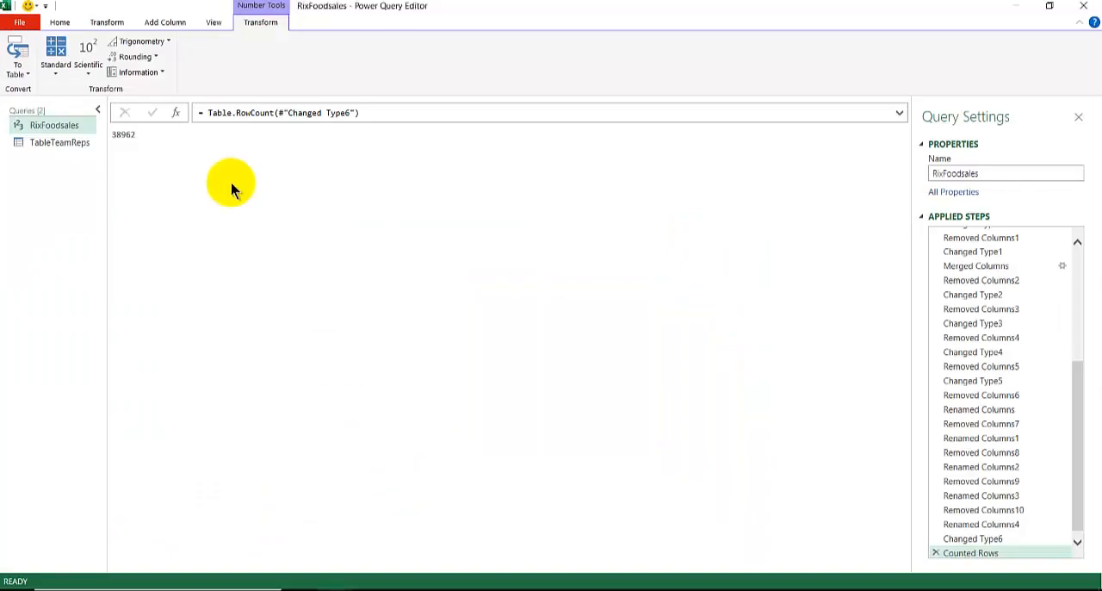
left_click(934, 552)
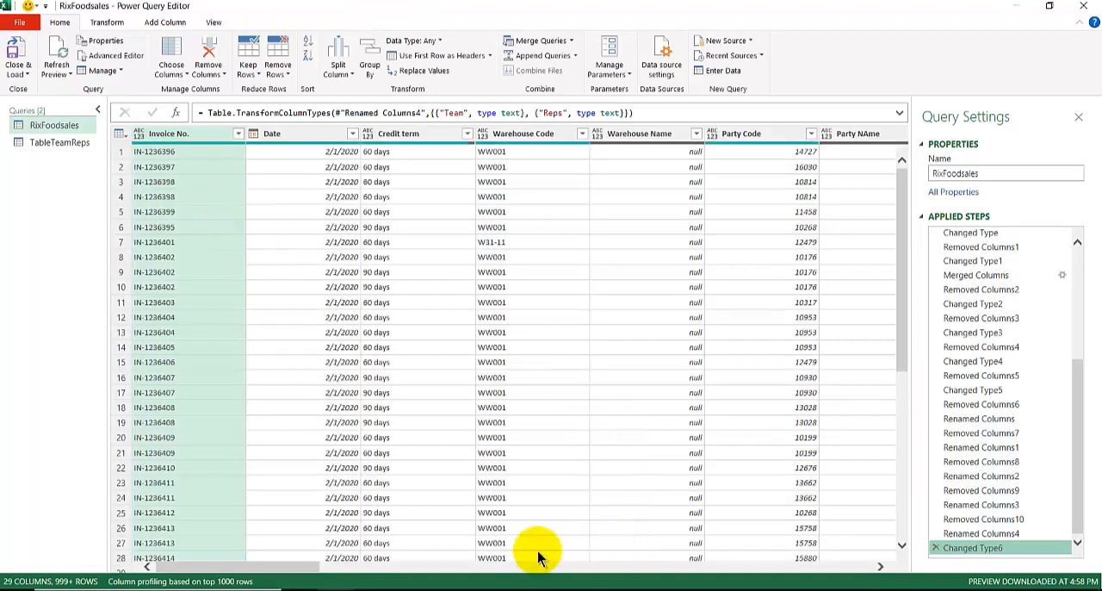
Examine the Team and Reps columns of RixFoodsales and the matching columns of the TableTeamReps query
left_click_drag(307, 571, 822, 577)
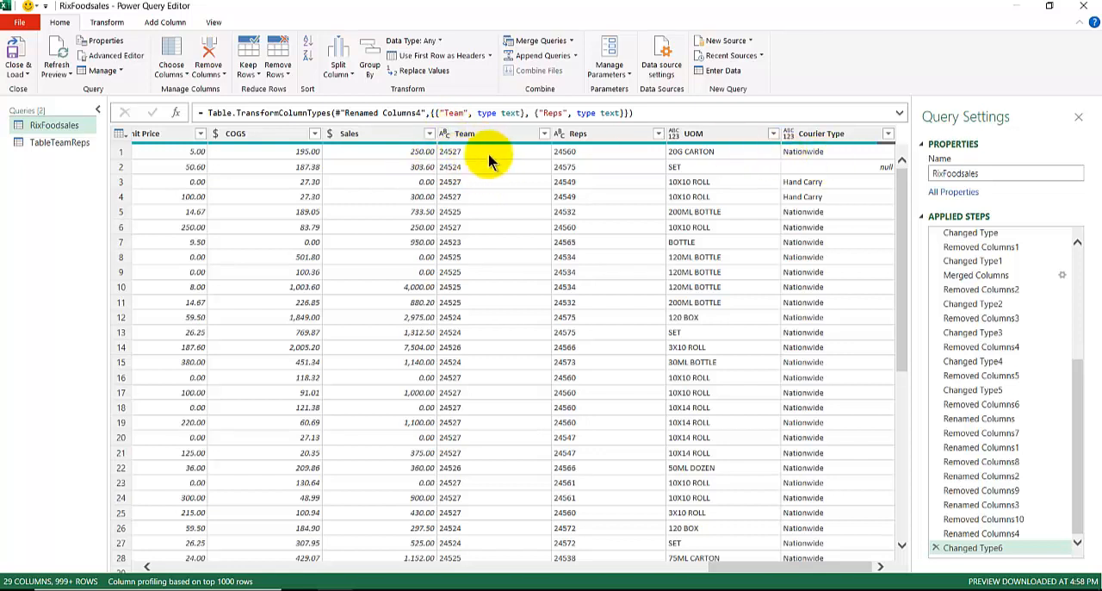
left_click(67, 143)
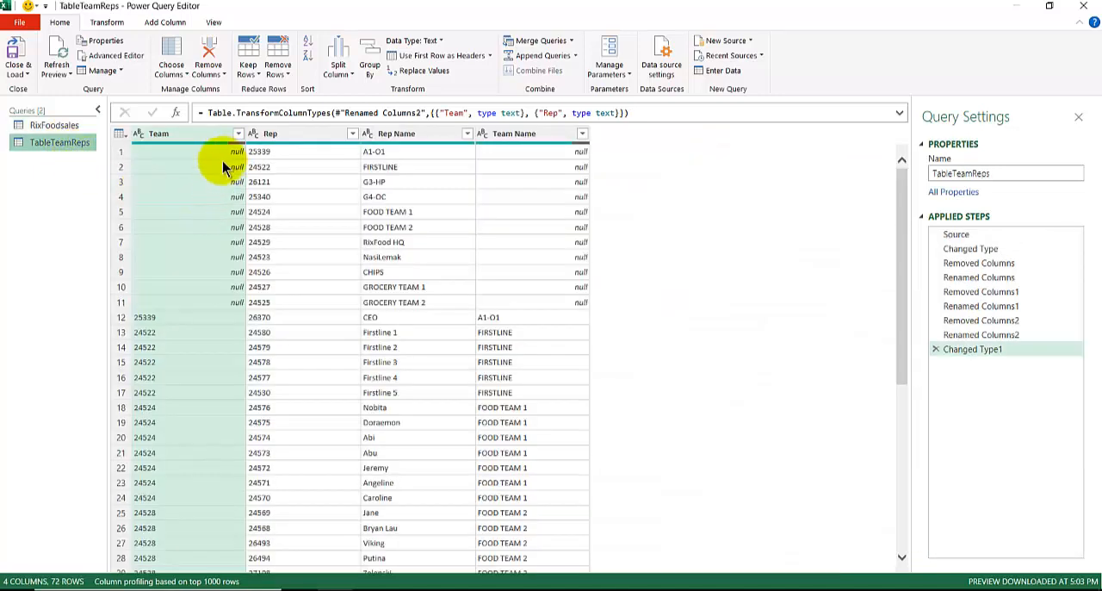
left_click(62, 126)
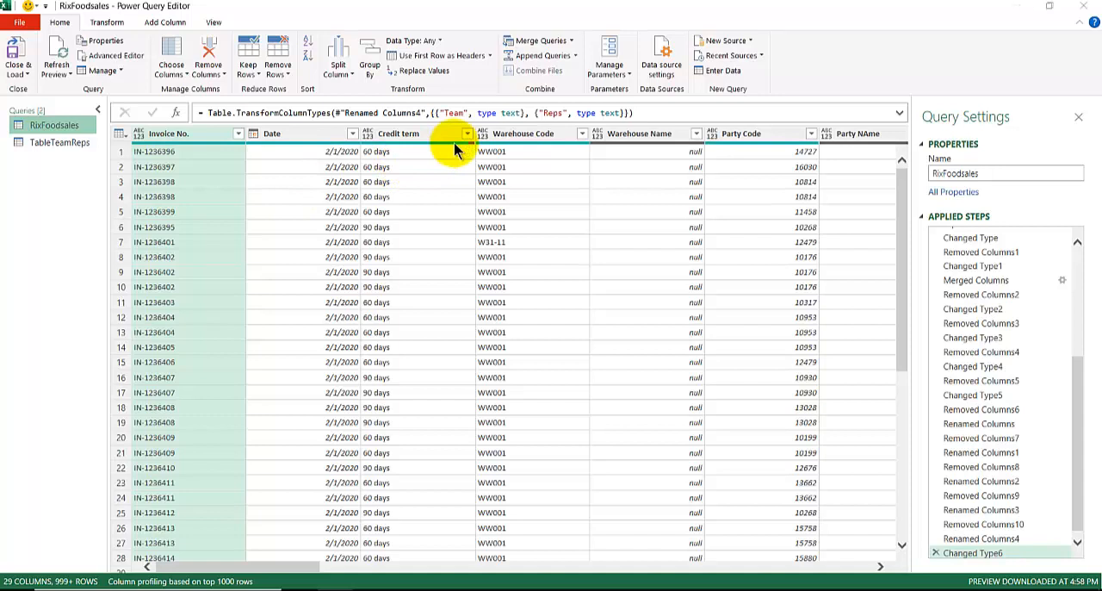
Merge RixFoodsales with TableTeamReps, matching the Team column of both tables and keeping the Left Outer join
left_click(570, 43)
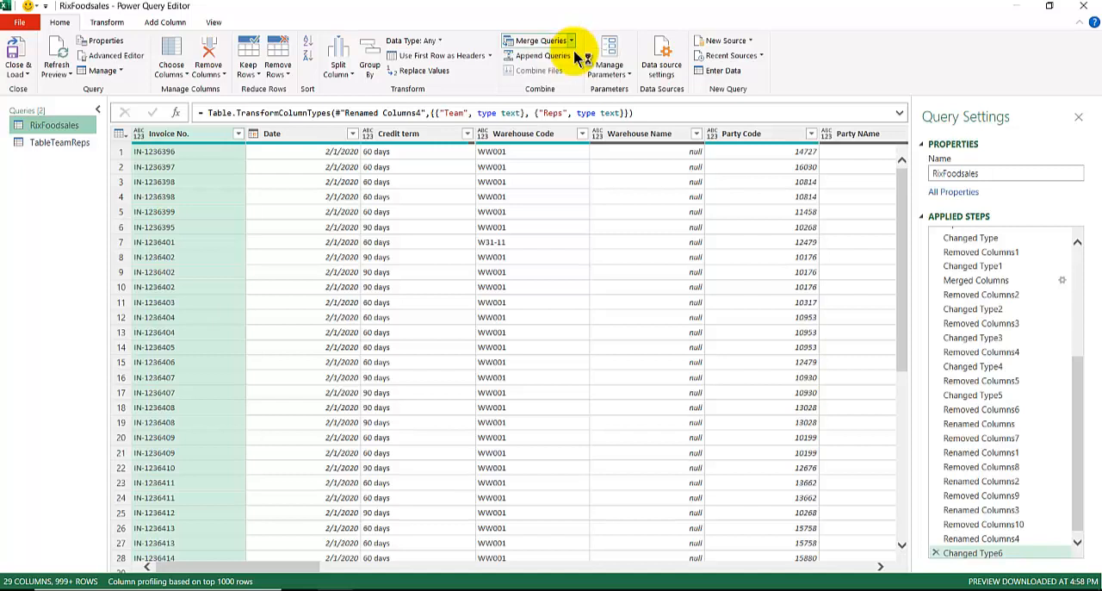
left_click(575, 57)
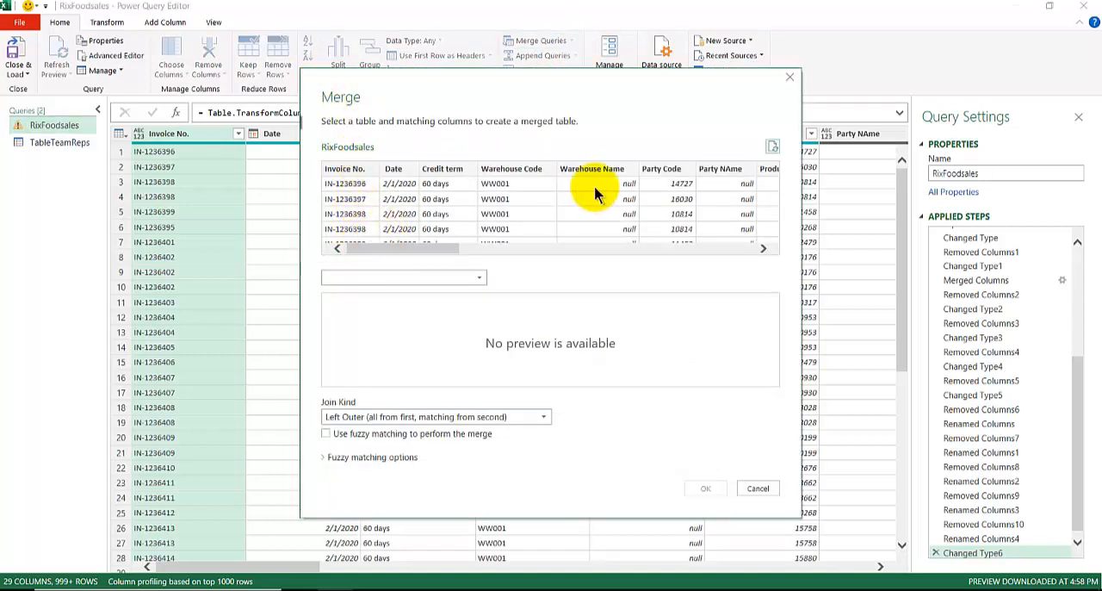
left_click_drag(394, 247, 807, 246)
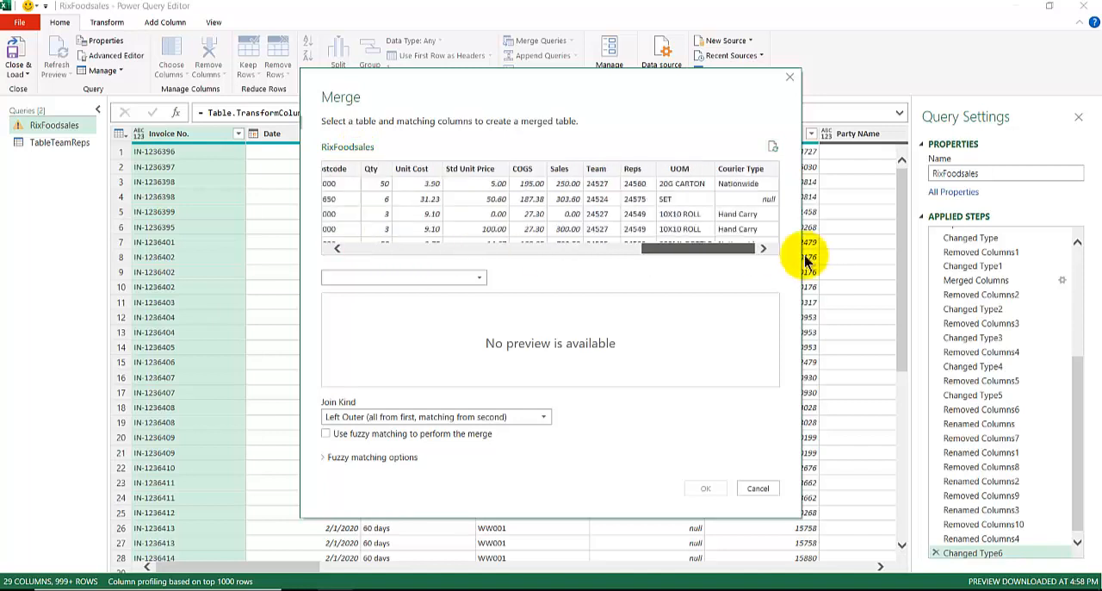
left_click(603, 178)
left_click(462, 277)
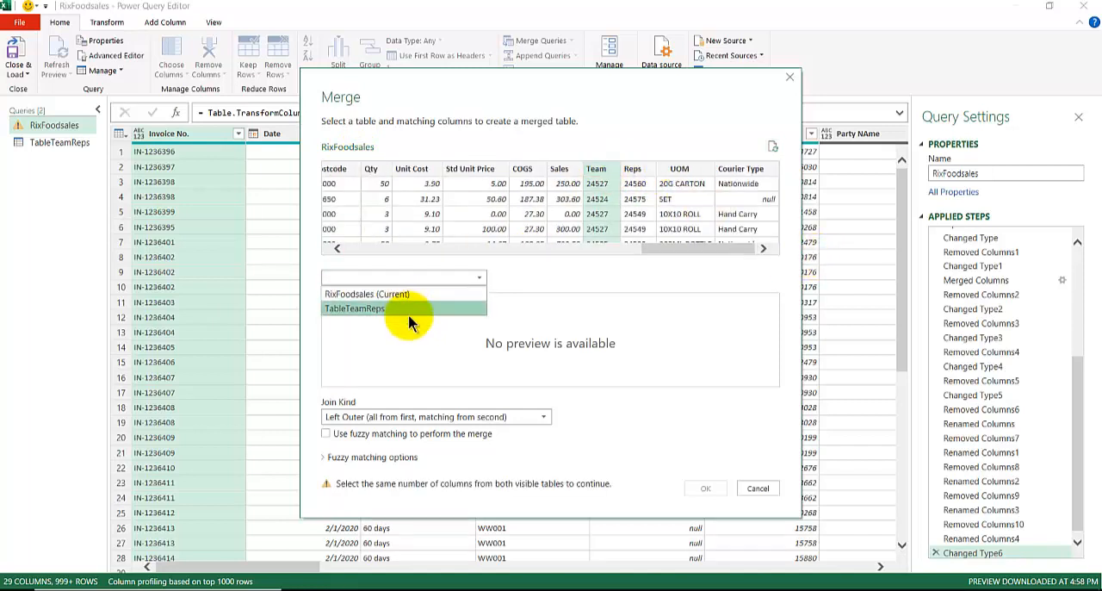
left_click(406, 311)
left_click(335, 305)
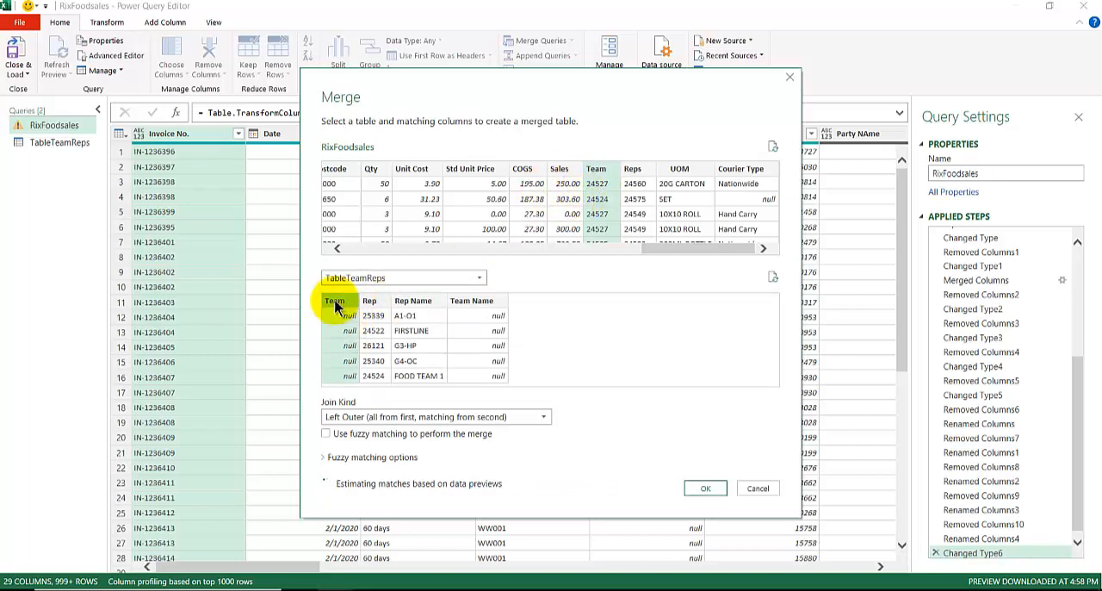
left_click(338, 418)
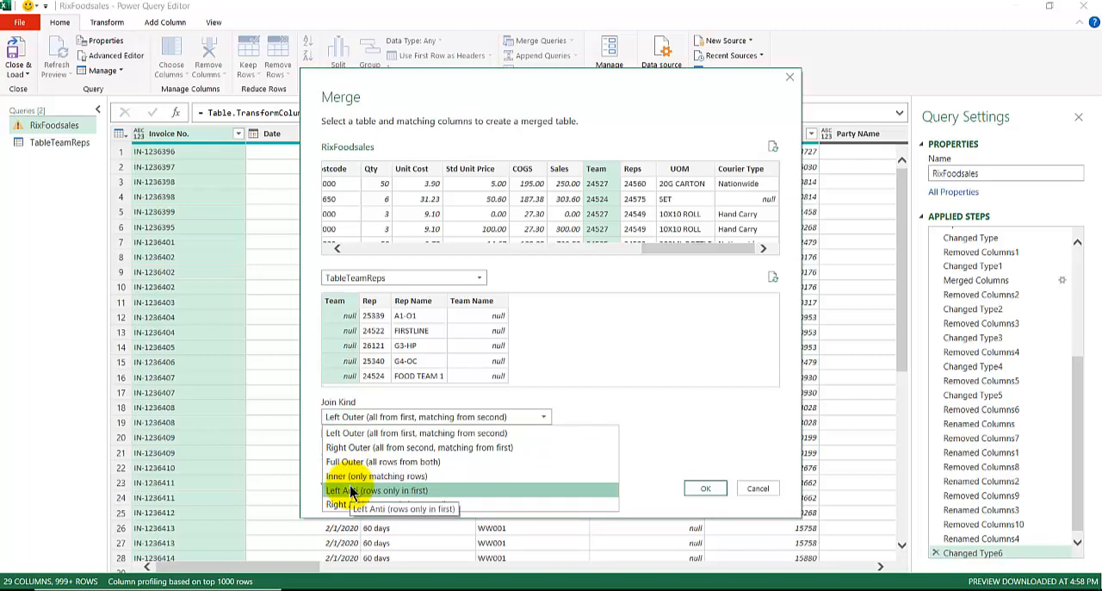
left_click(663, 411)
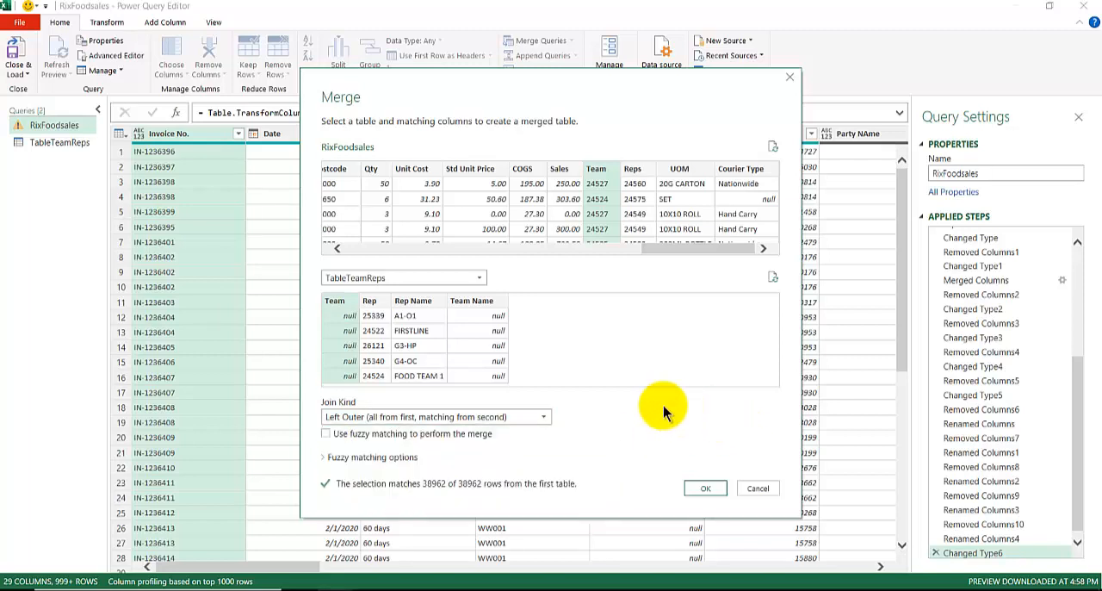
left_click(699, 488)
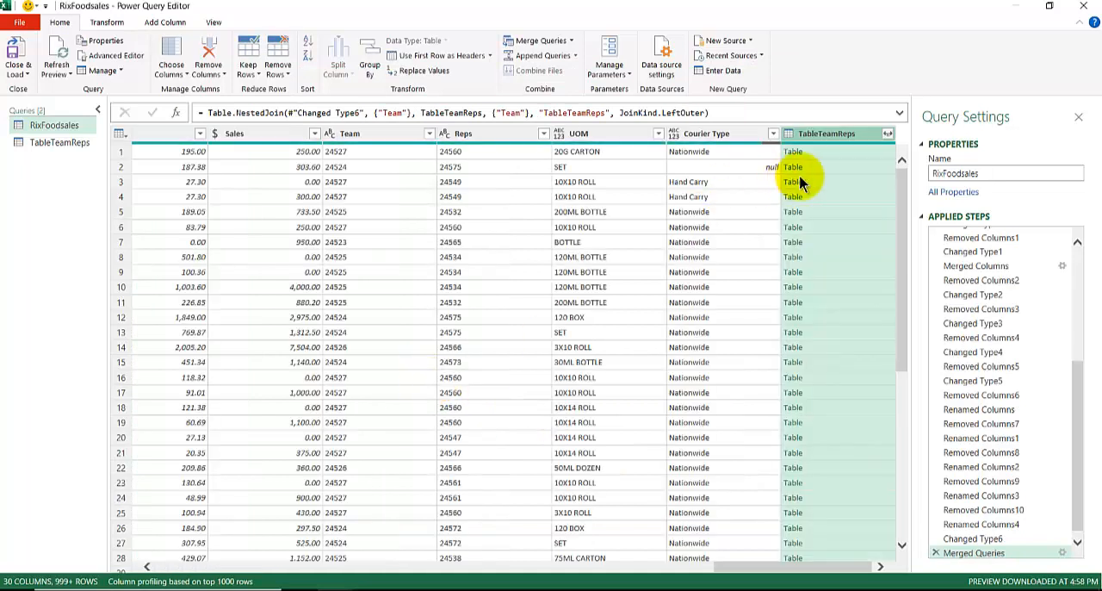
Expand only Team Name from the merged TableTeamReps column, keeping the original column name as prefix
left_click(887, 134)
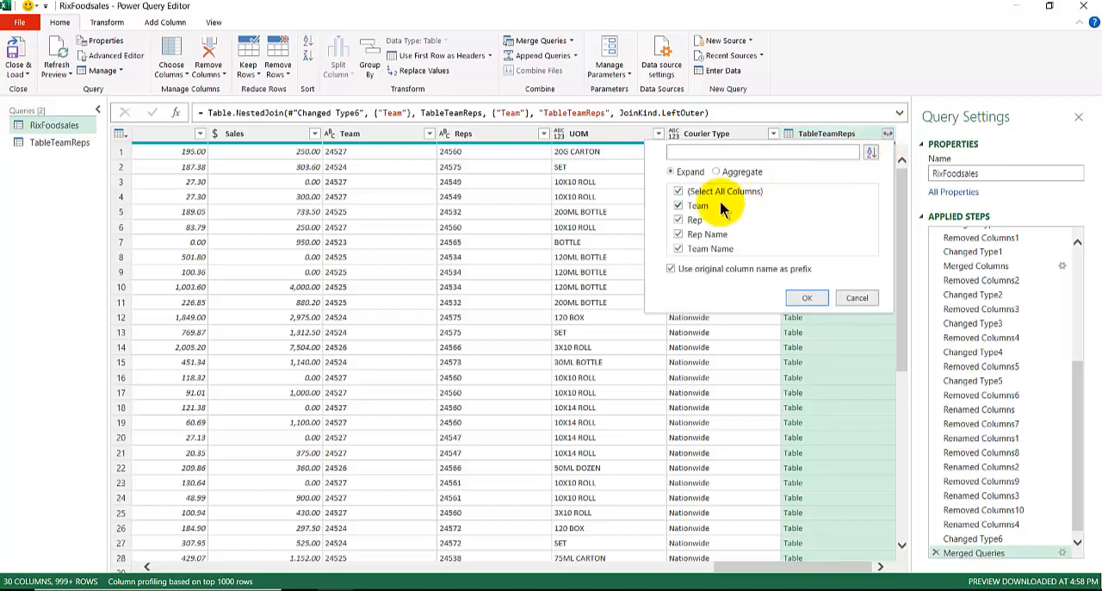
left_click(679, 190)
left_click(679, 248)
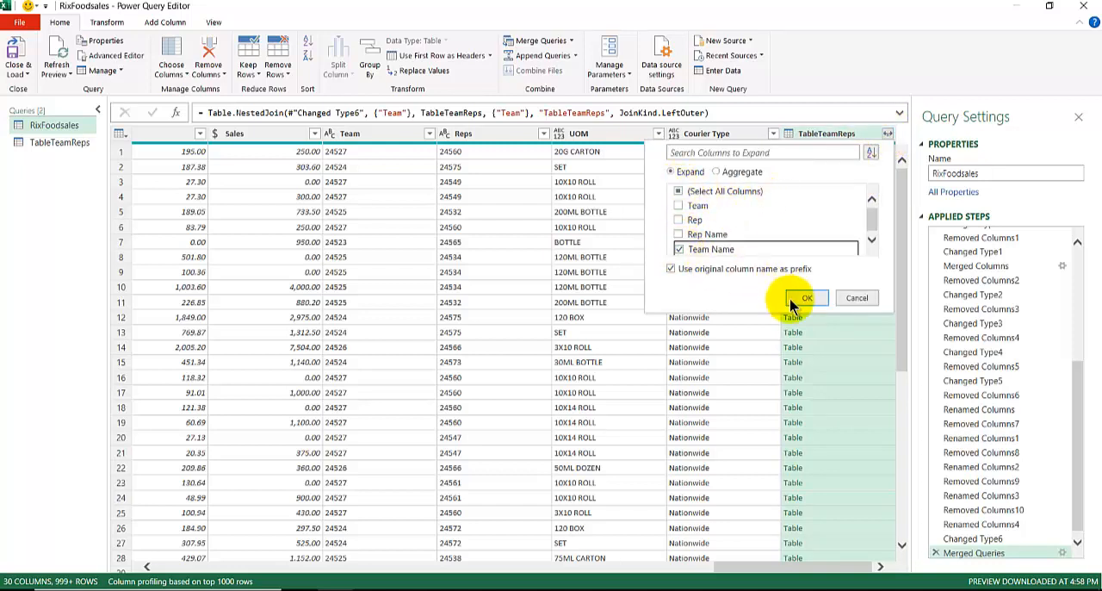
left_click(801, 298)
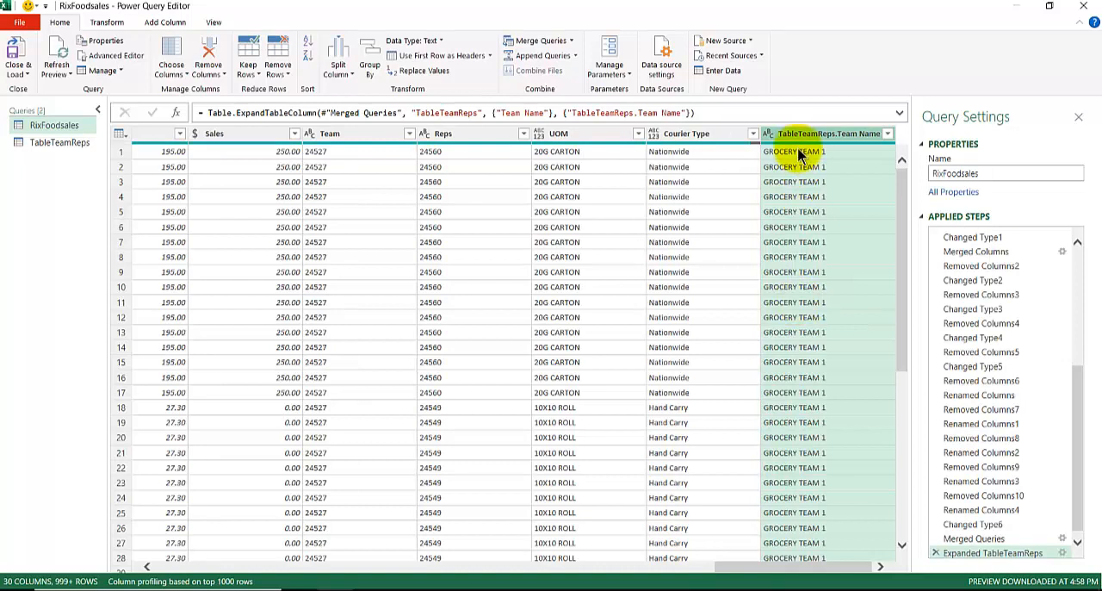
Count the rows of the expanded RixFoodsales query and copy the resulting number
left_click(103, 26)
left_click(111, 72)
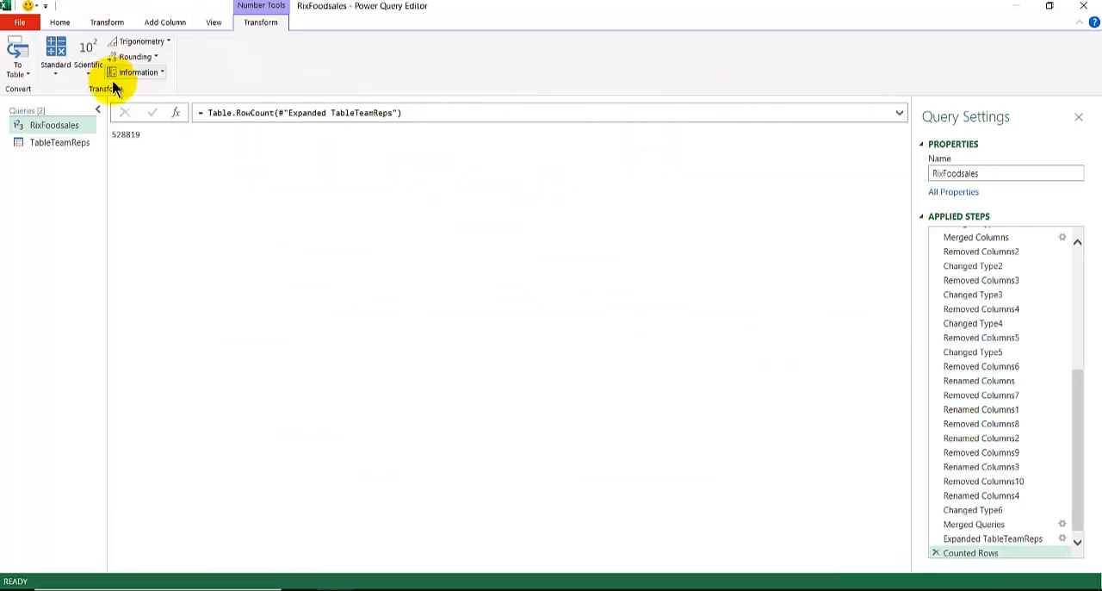
double_click(127, 135)
key("ctrl+c")
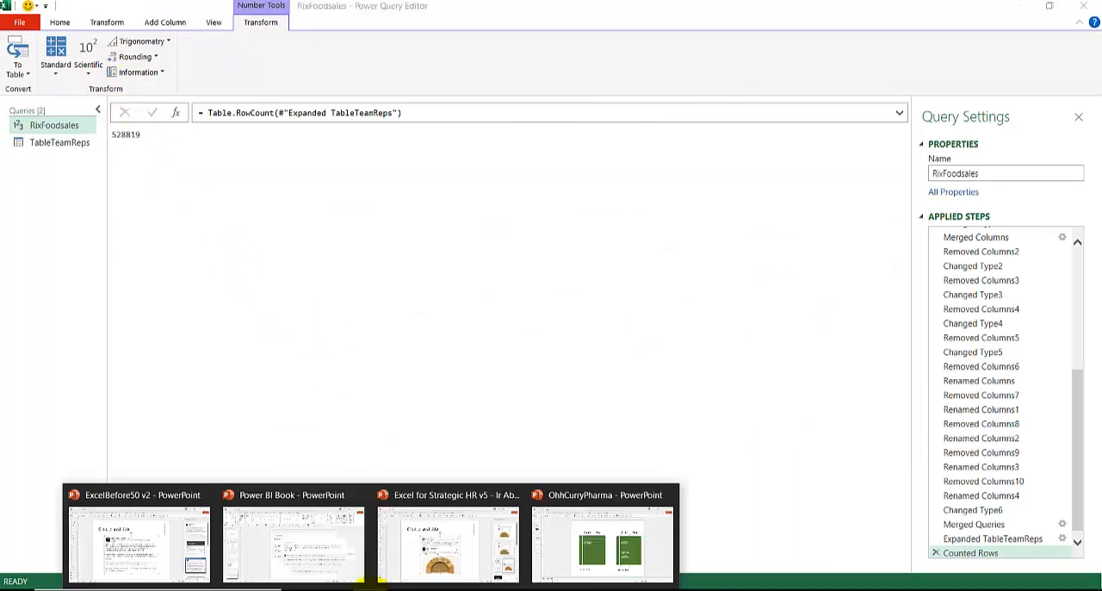
Paste the row count 528819 onto slide 6 in PowerPoint, place it beside the 38962 text and narrow its text box
left_click(582, 540)
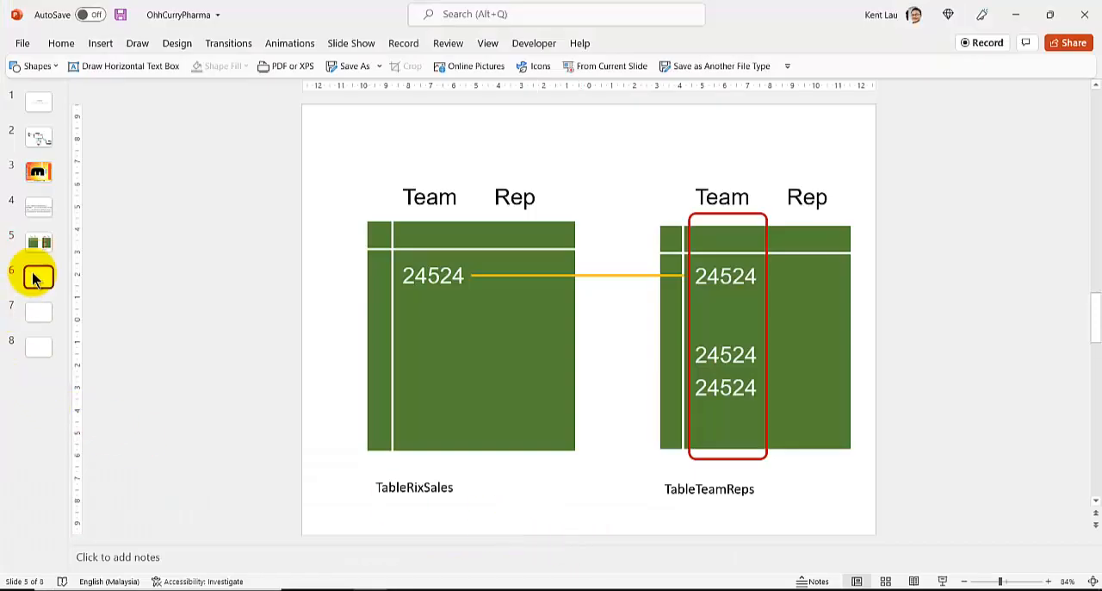
left_click(38, 276)
key("ctrl+v")
left_click_drag(469, 305, 504, 196)
left_click_drag(760, 217, 594, 223)
Return to the Power Query Editor and delete the Counted Rows step that follows Expanded TableTeamReps
mouse_move(335, 587)
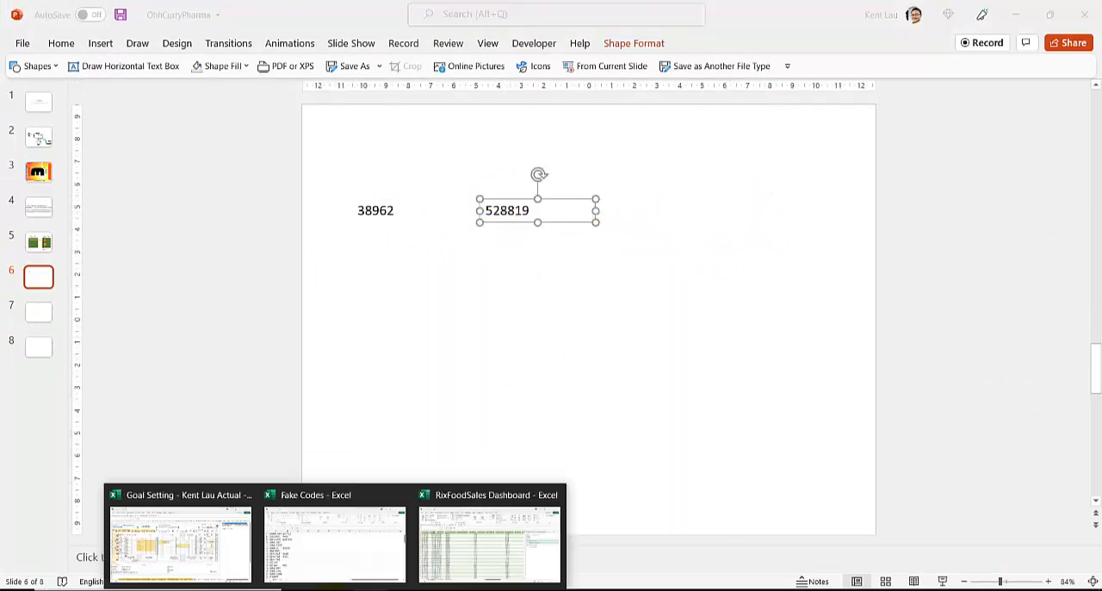
left_click(470, 540)
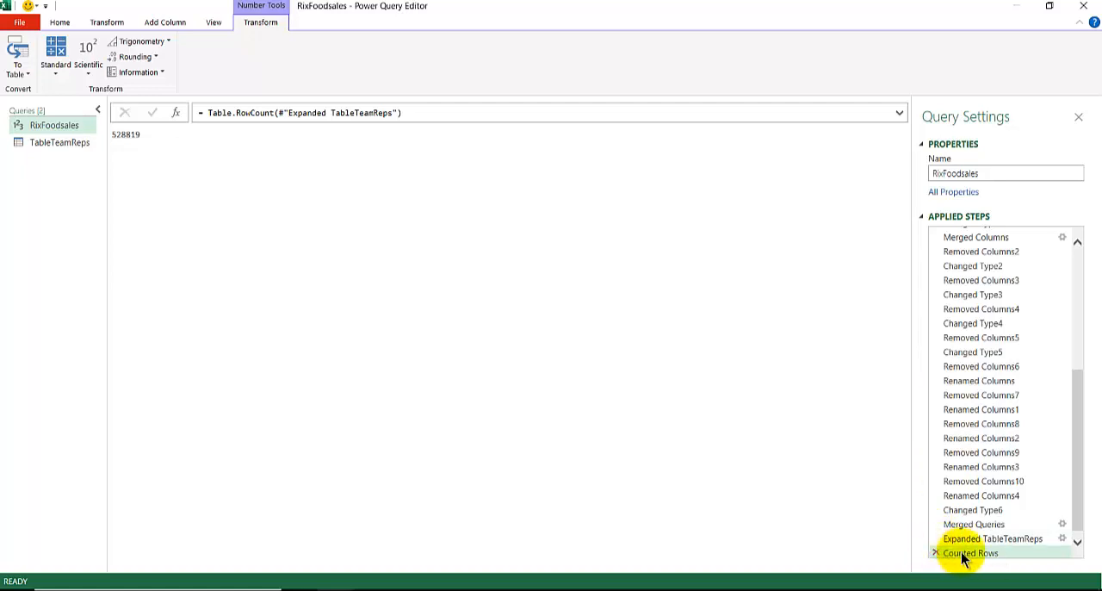
left_click(934, 552)
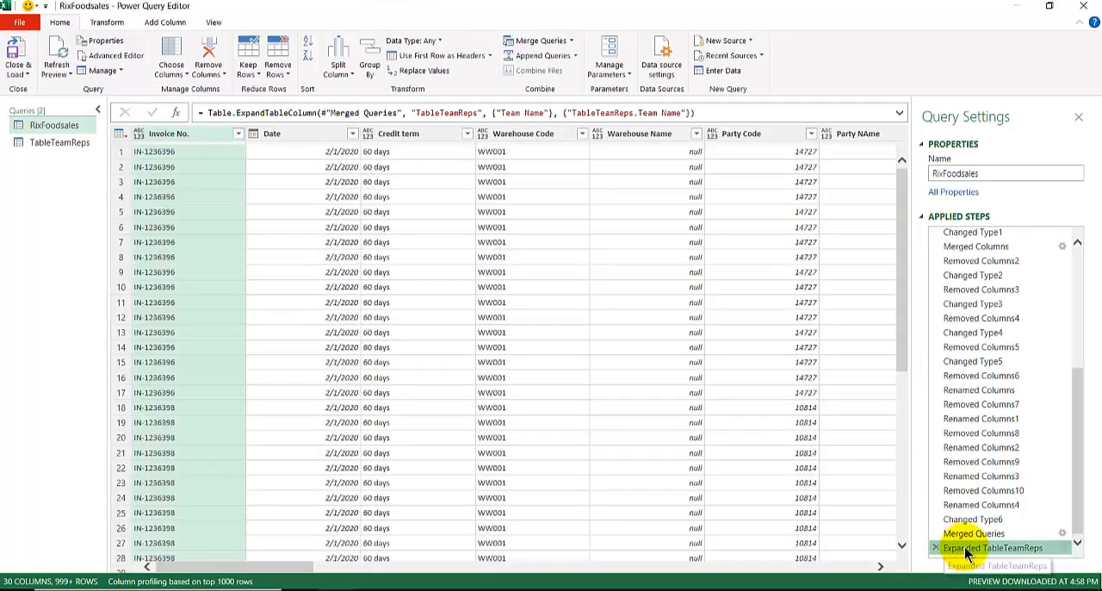
Check the expand settings of the Expanded TableTeamReps step without changing them and delete that applied step
double_click(962, 548)
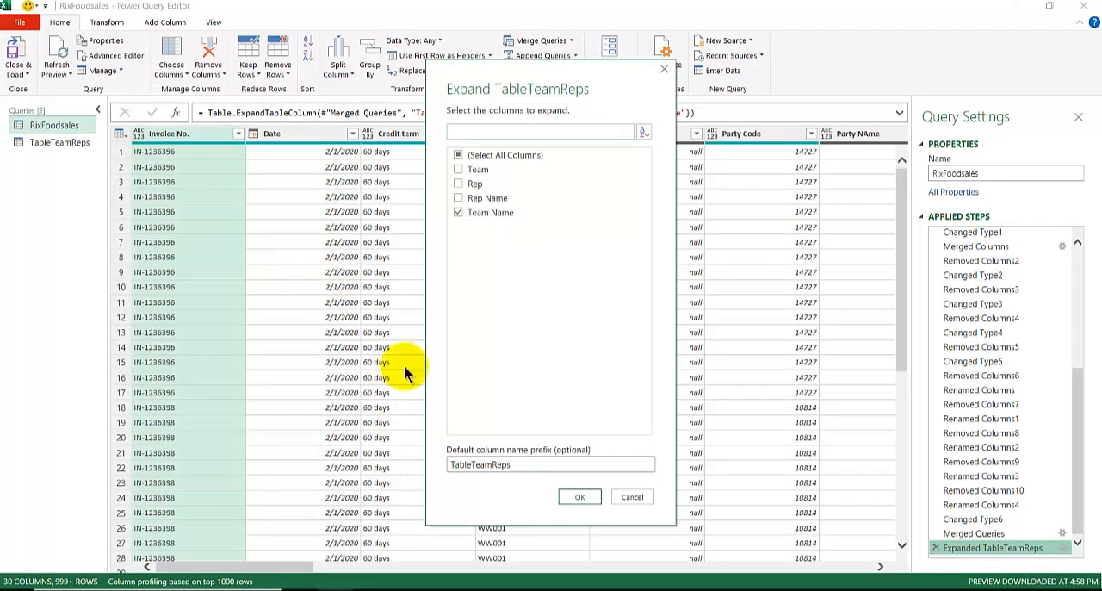
left_click(642, 498)
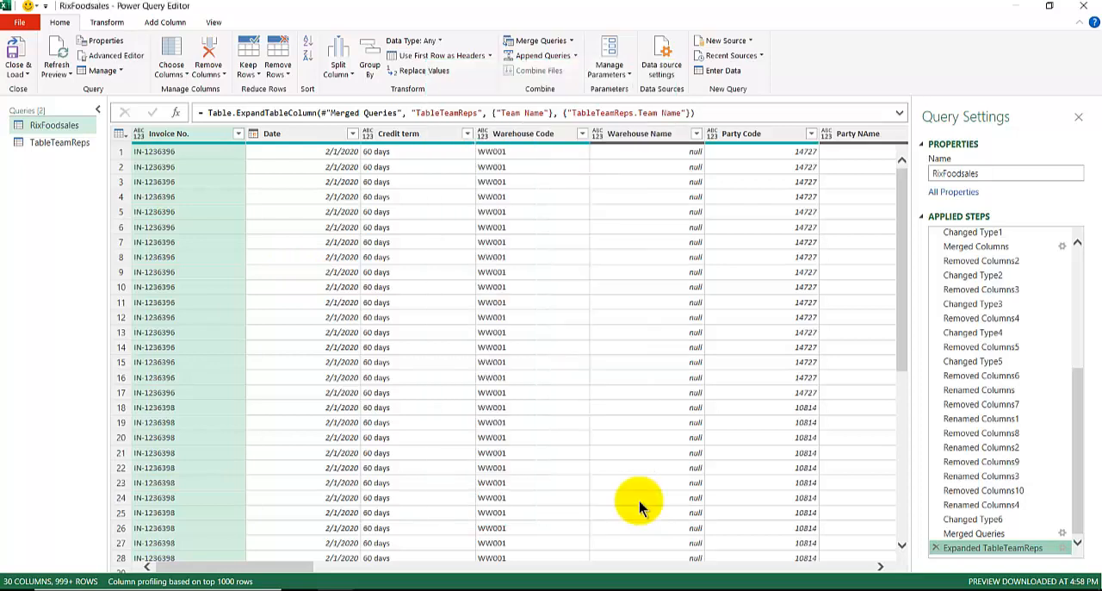
left_click(936, 549)
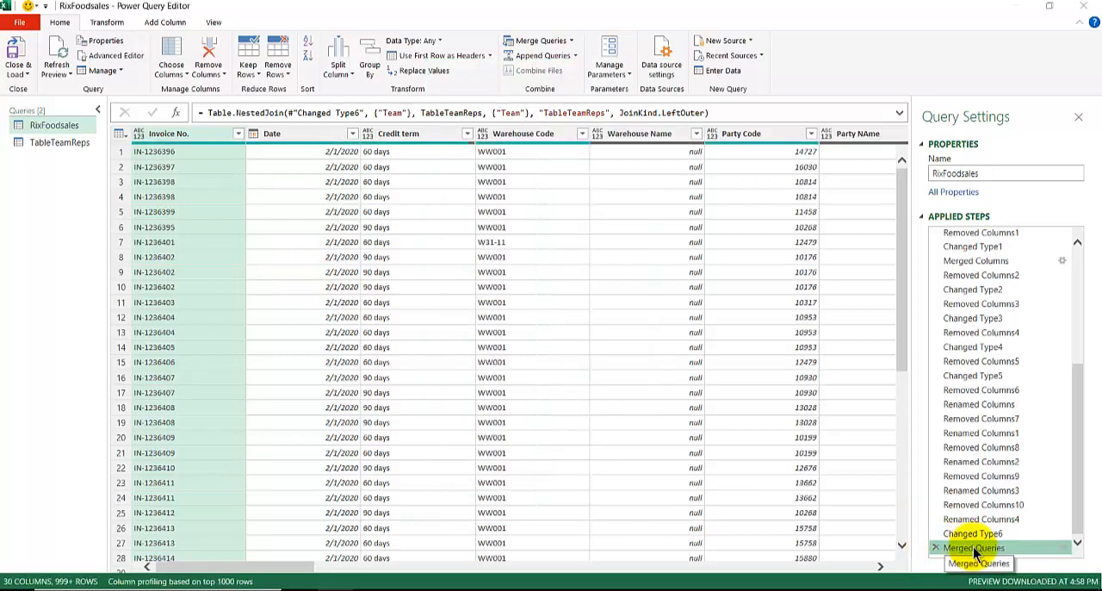
Edit the Merged Queries step and change its join kind to Inner (only matching rows)
double_click(976, 550)
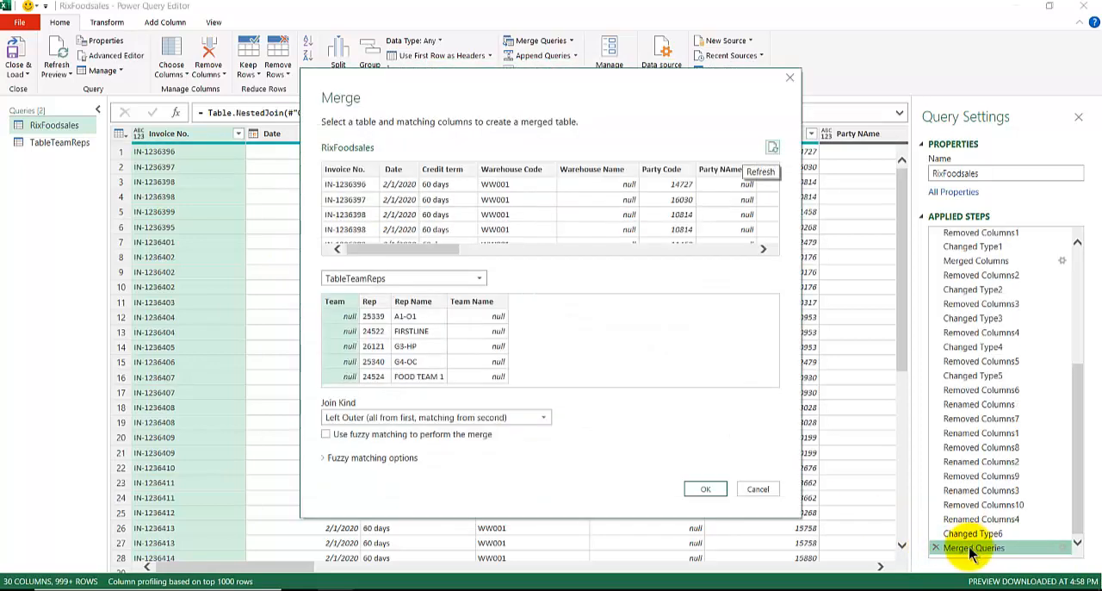
left_click(372, 419)
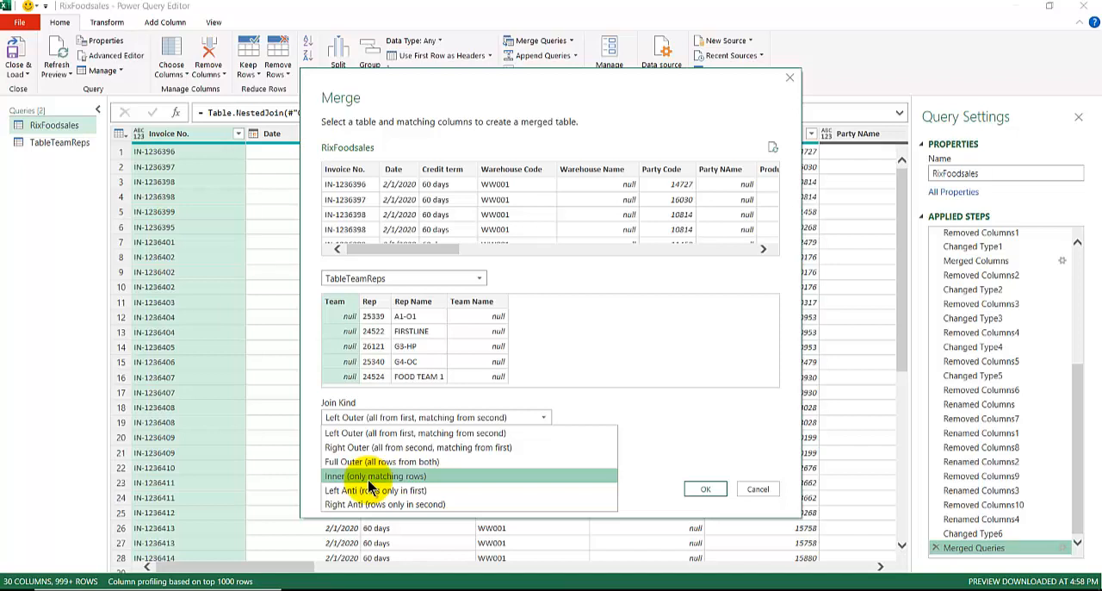
left_click(370, 480)
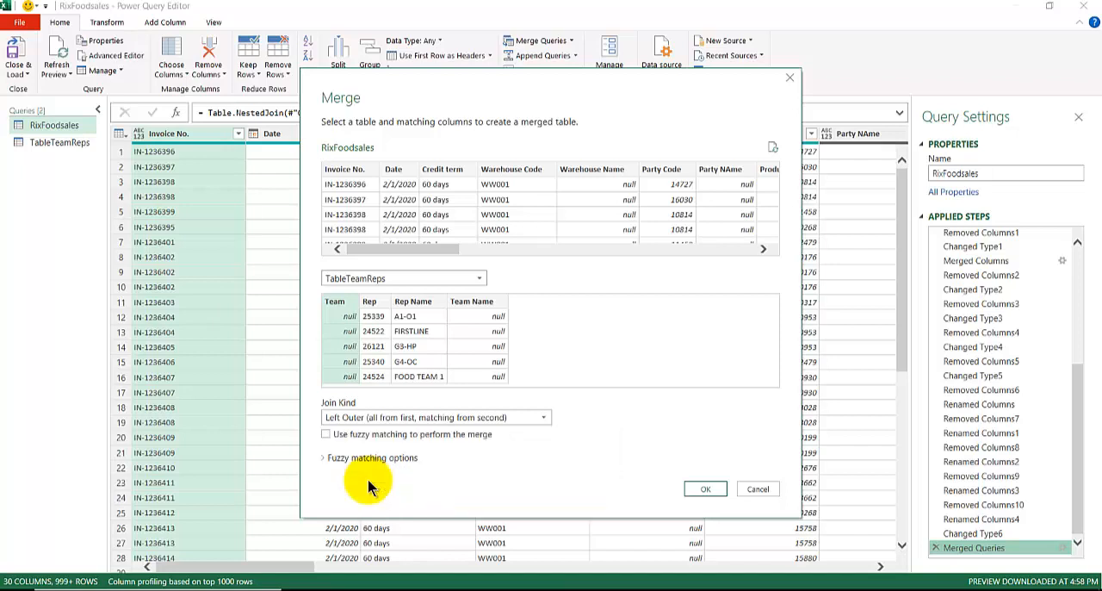
left_click(696, 490)
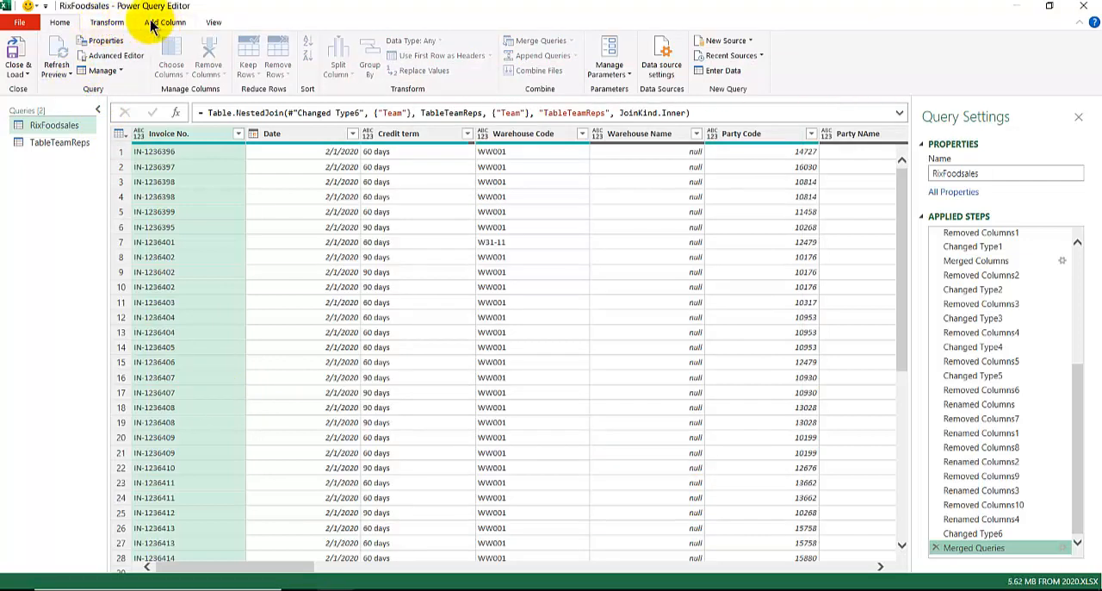
Count the rows of the inner-joined RixFoodsales query and copy the resulting number
left_click(107, 22)
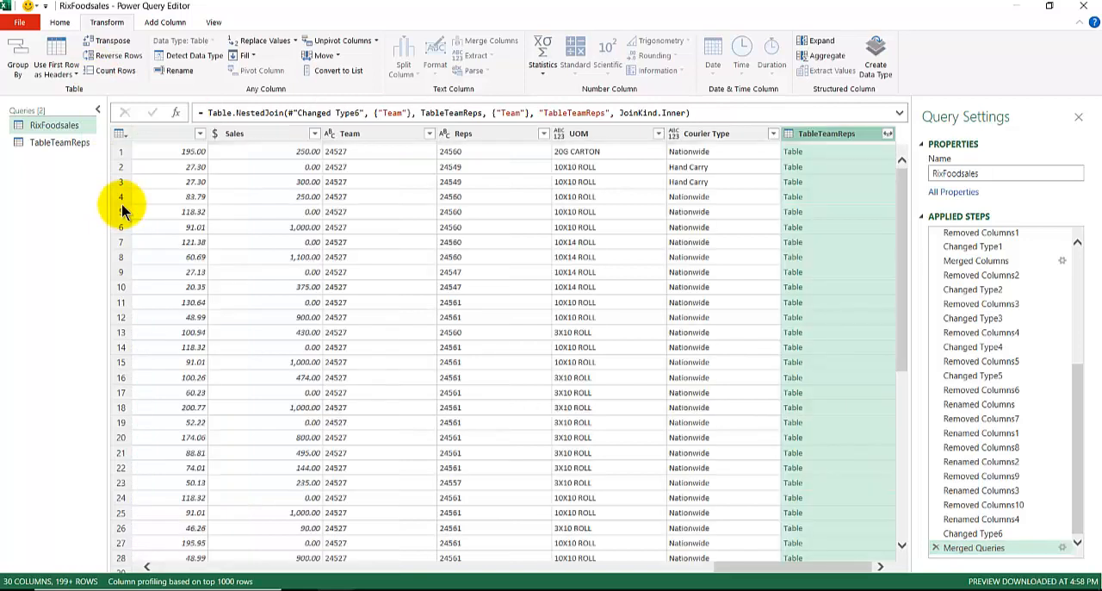
left_click(115, 71)
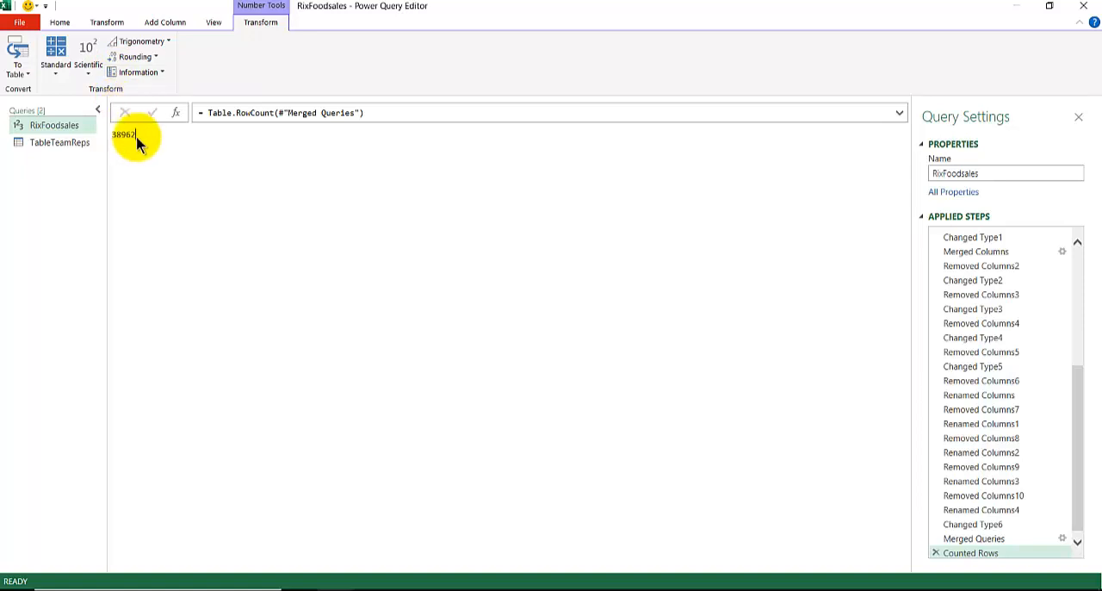
left_click_drag(118, 135, 157, 165)
key("ctrl+c")
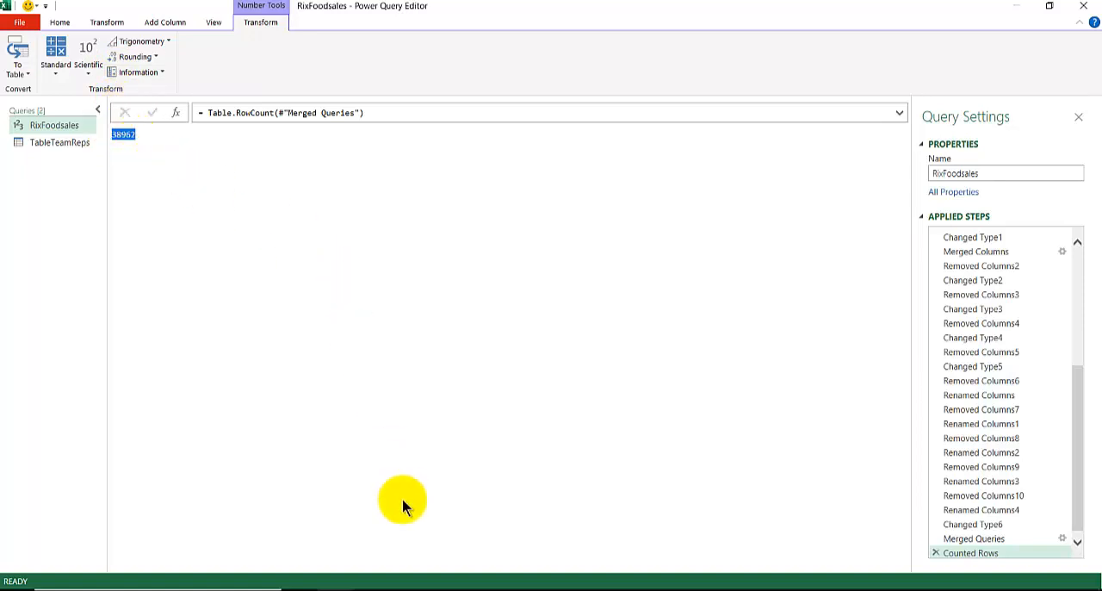
Switch to PowerPoint, paste the row count 38962 onto slide 6 and place it below the 528819 text
mouse_move(381, 589)
left_click(586, 536)
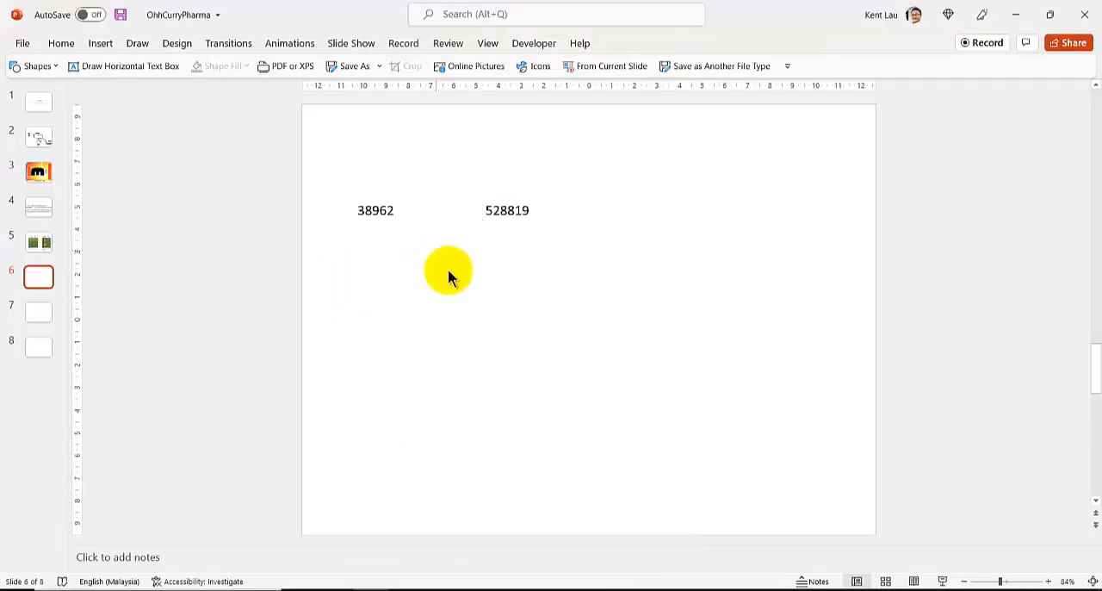
key("ctrl+v")
left_click_drag(492, 310, 519, 265)
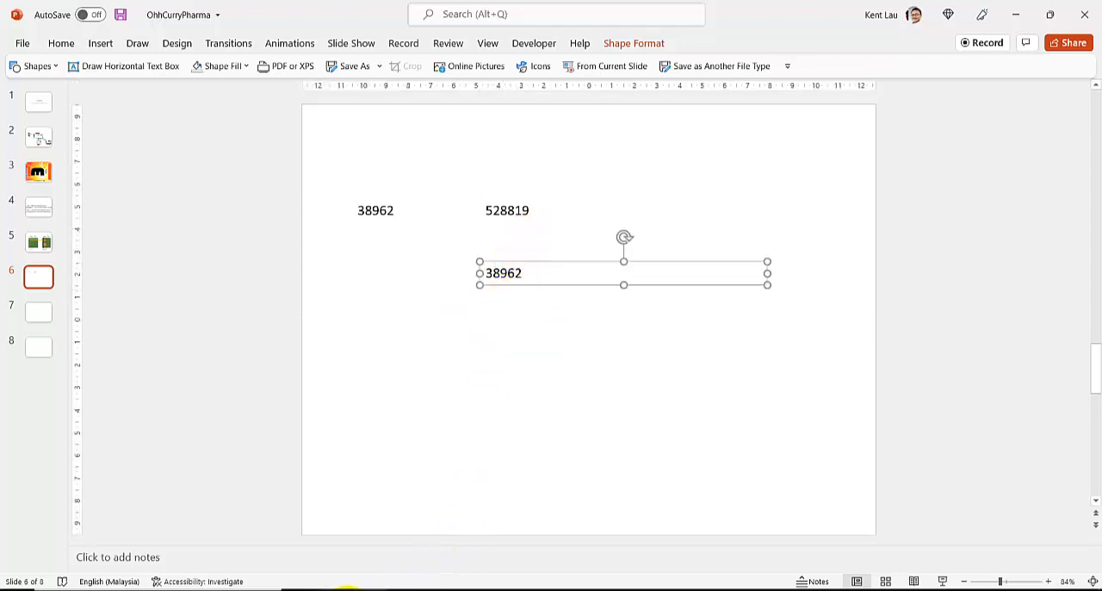
Return to the Power Query Editor and delete the Counted Rows and Merged Queries steps from RixFoodsales
mouse_move(339, 589)
left_click(477, 551)
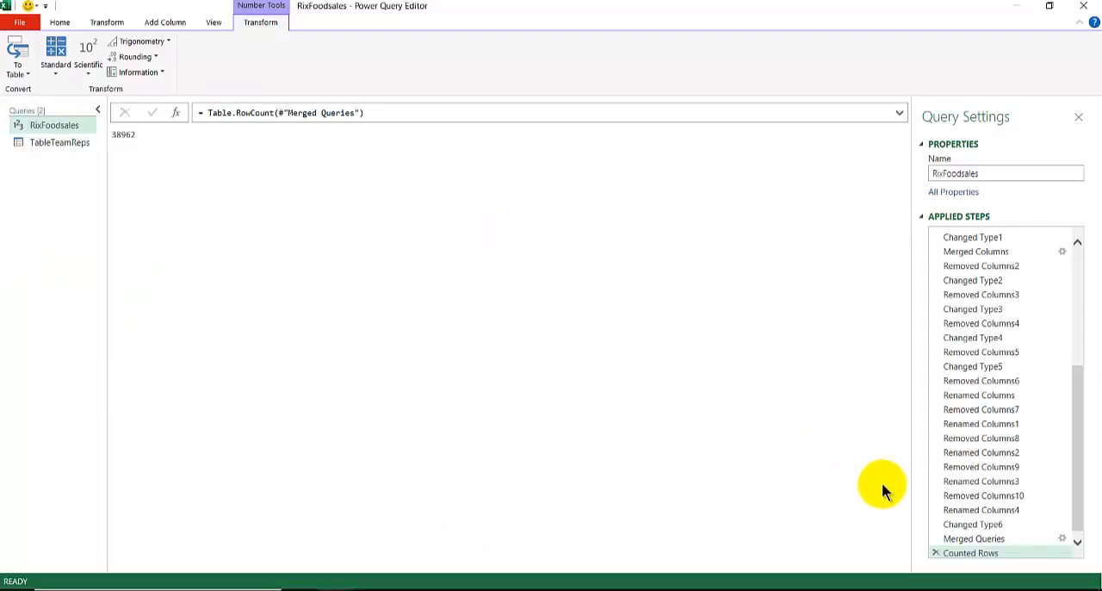
left_click(934, 552)
left_click(935, 551)
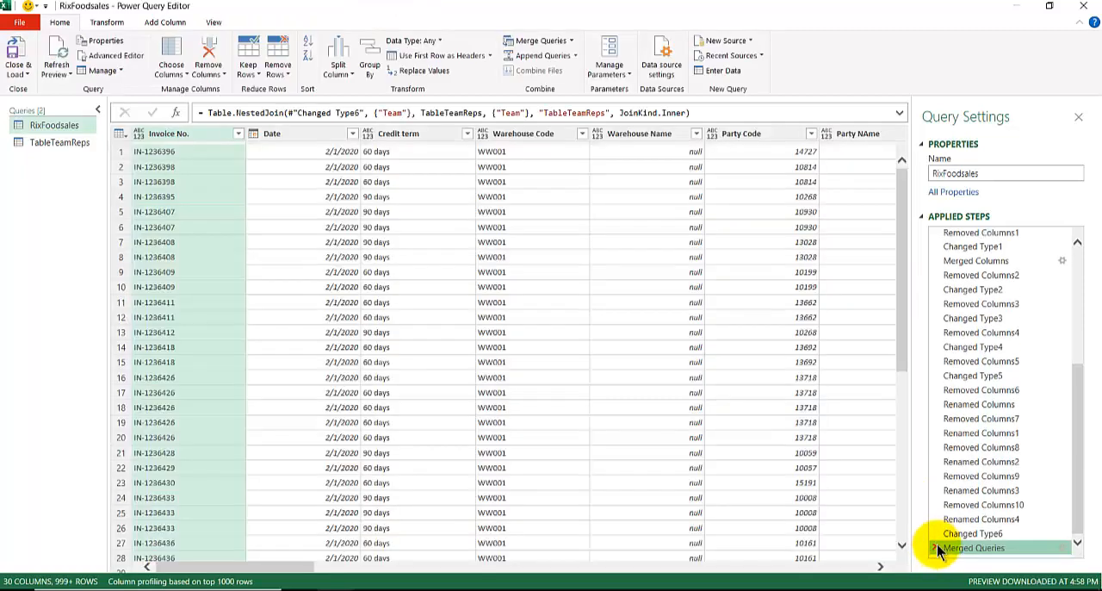
left_click(935, 552)
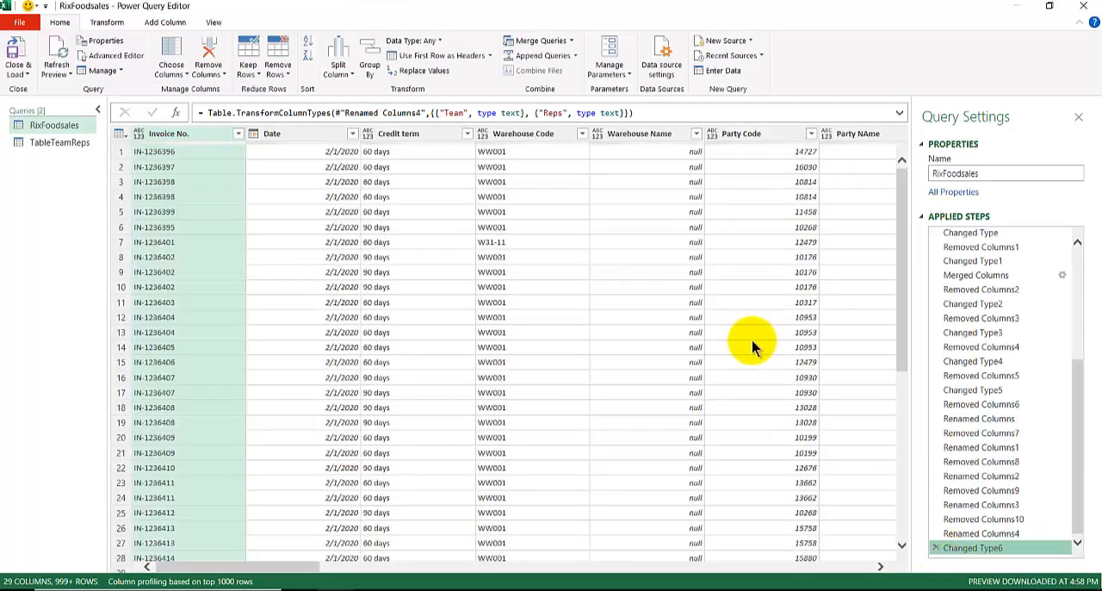
Start a custom column in RixFoodsales and begin its formula with the List.PositionOf function
left_click_drag(275, 572, 881, 566)
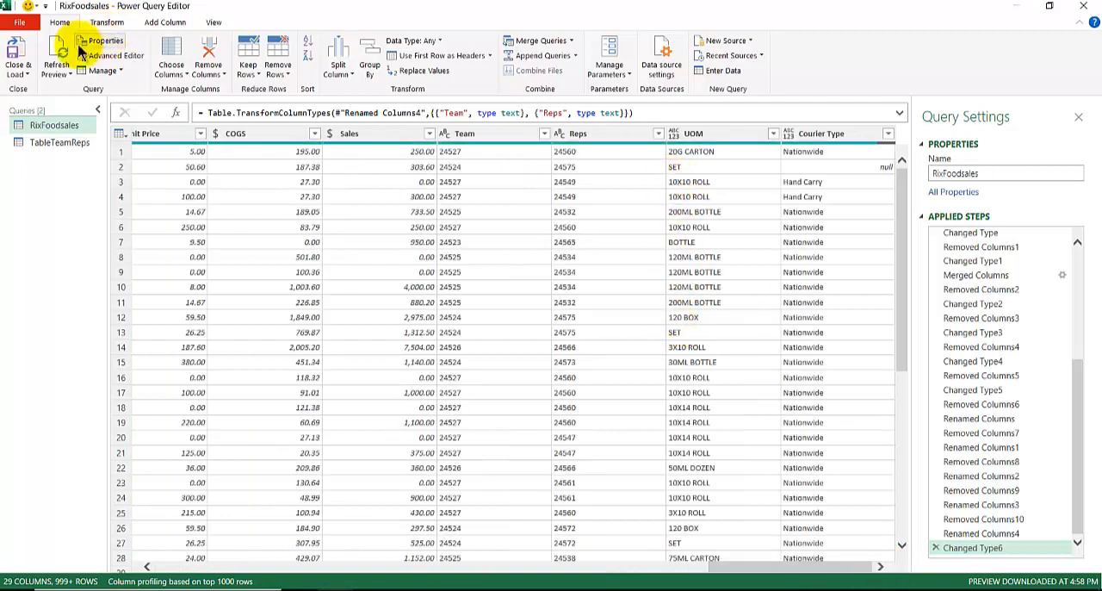
left_click(164, 21)
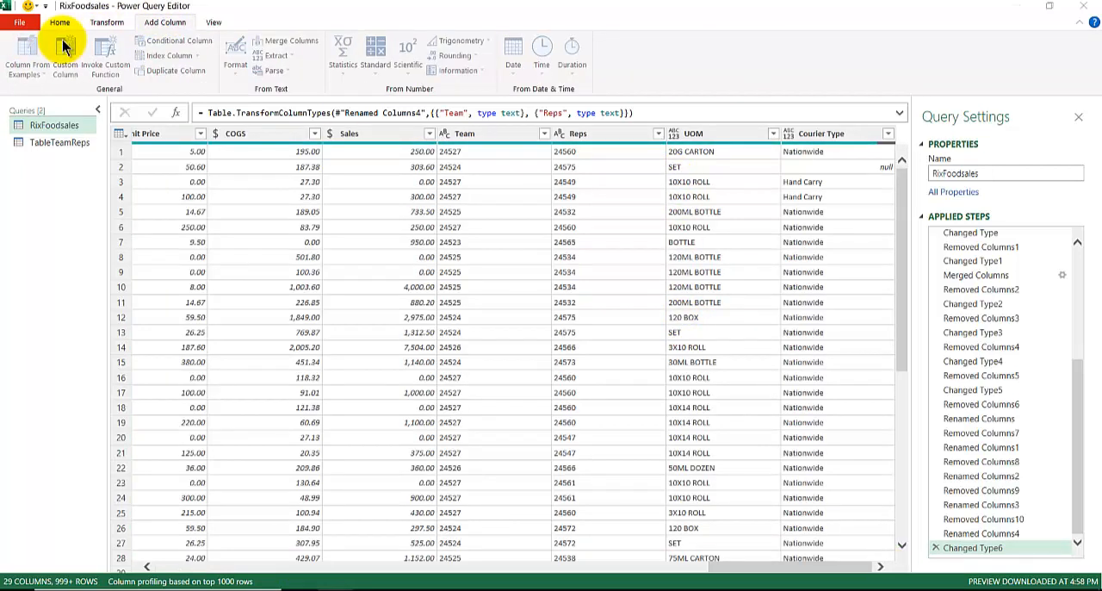
left_click(64, 50)
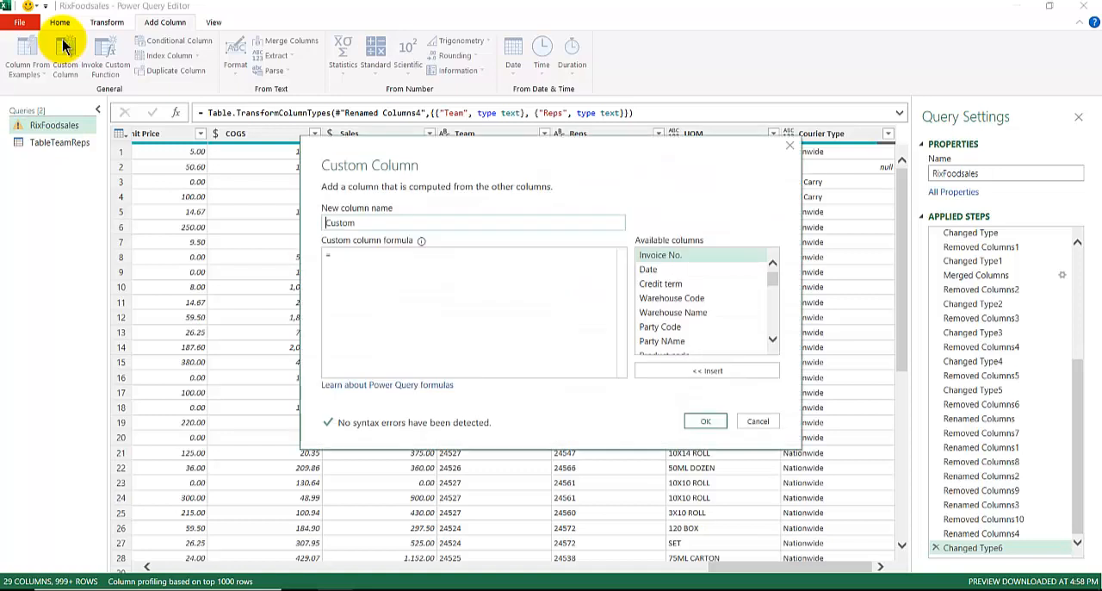
left_click(379, 259)
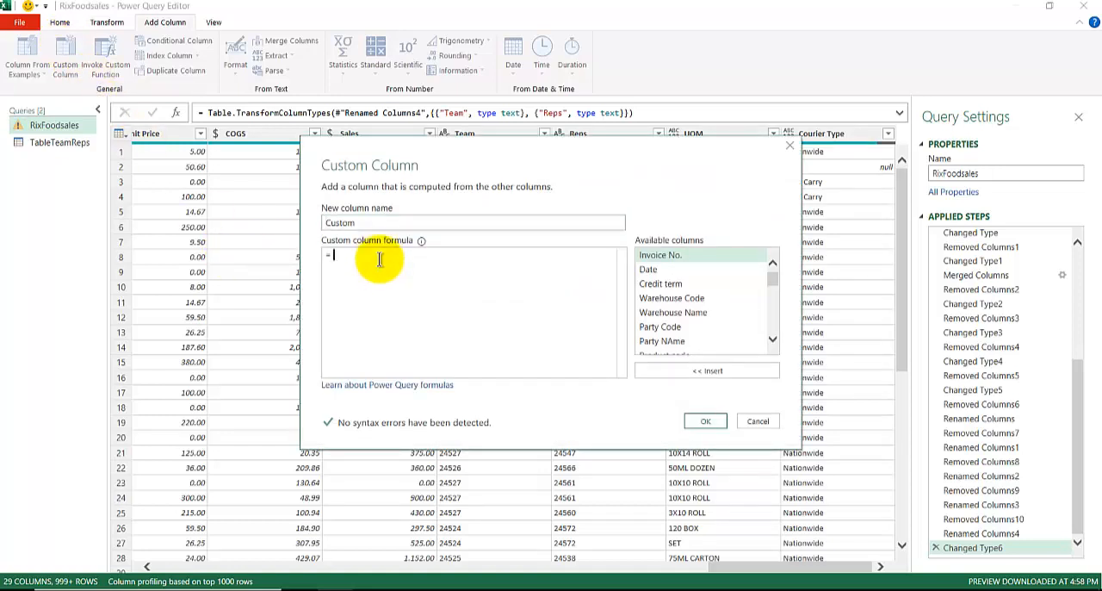
type("PositionOf")
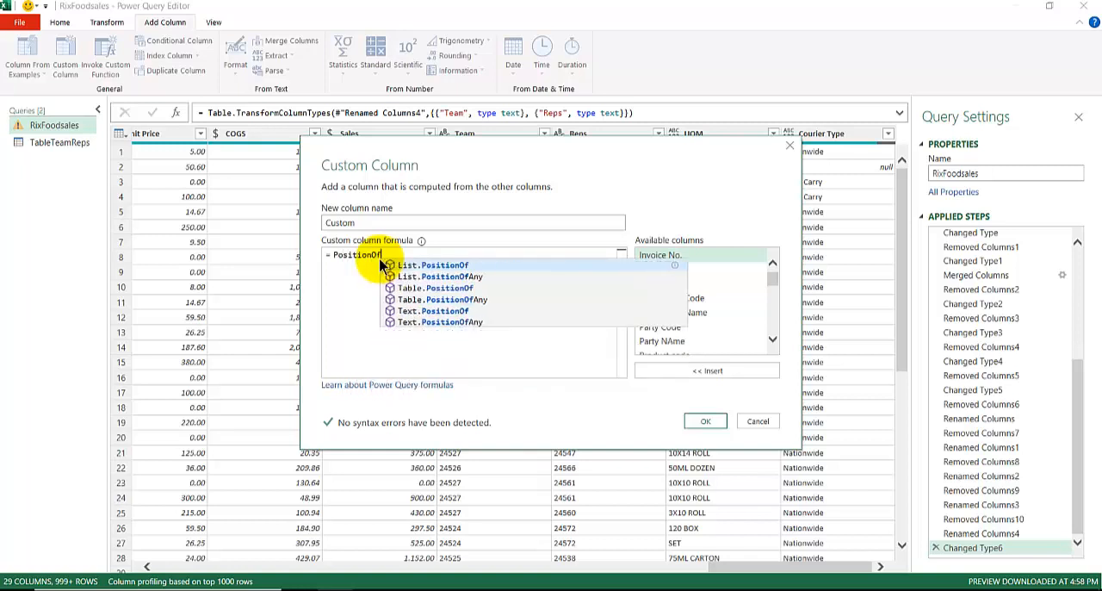
type("(")
key("BackSpace")
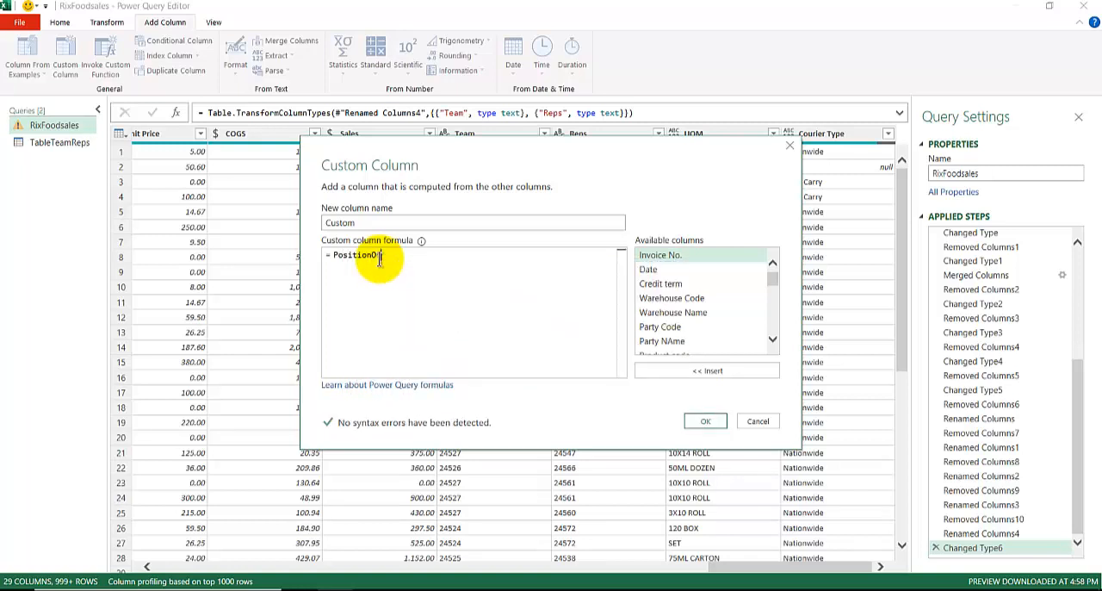
type("Of")
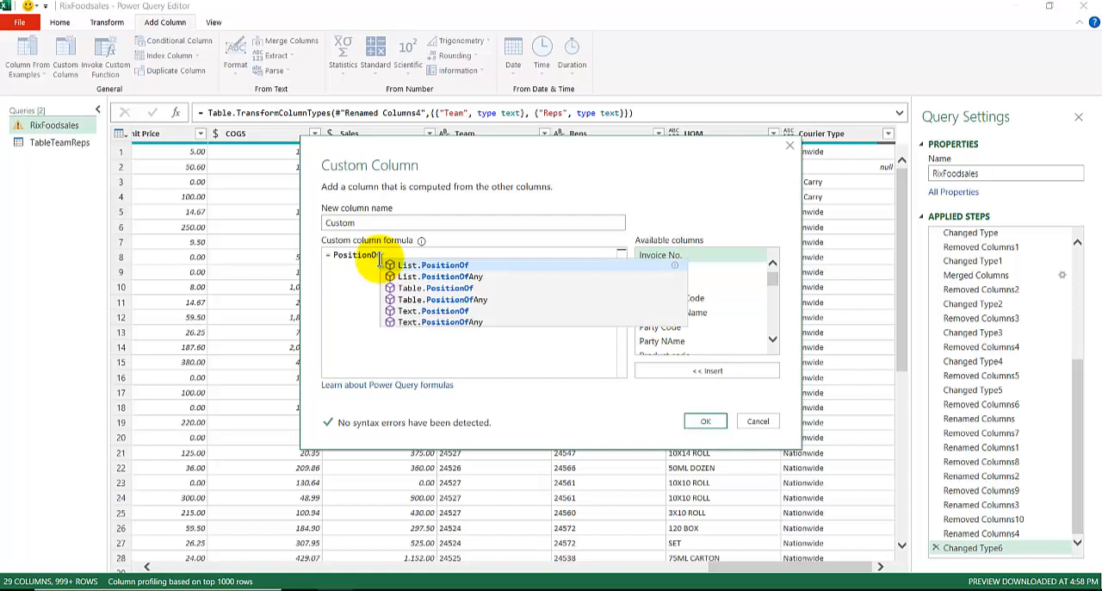
left_click(416, 266)
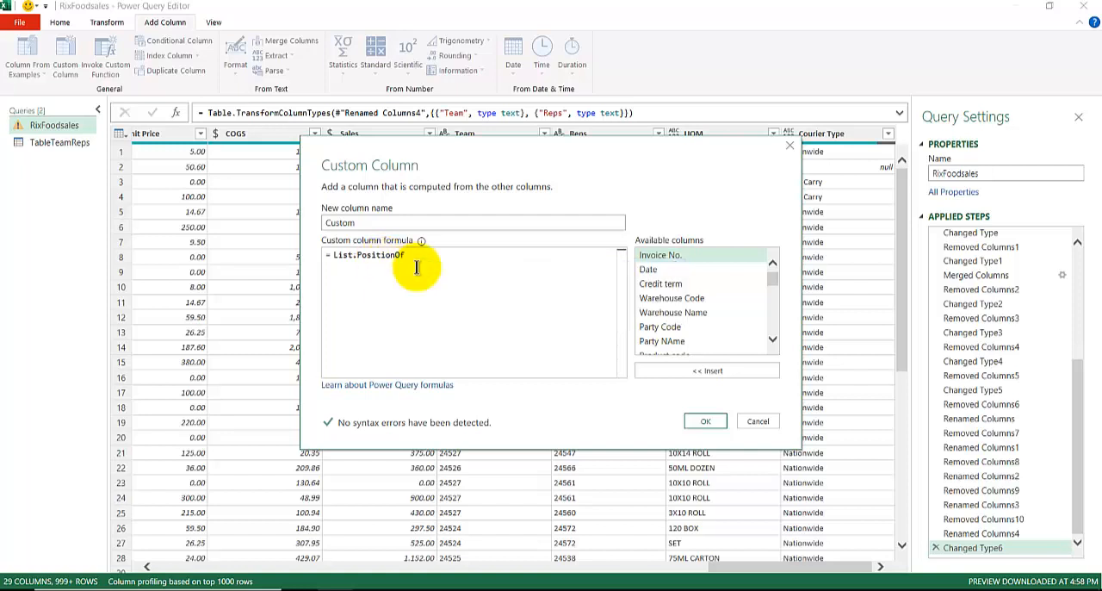
type("(")
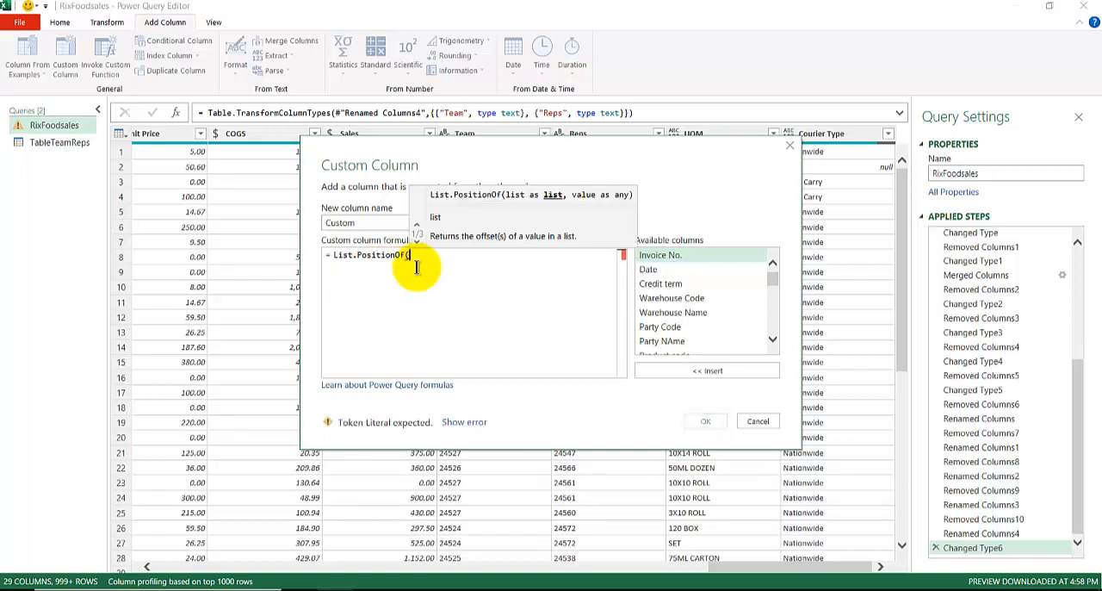
type("Table")
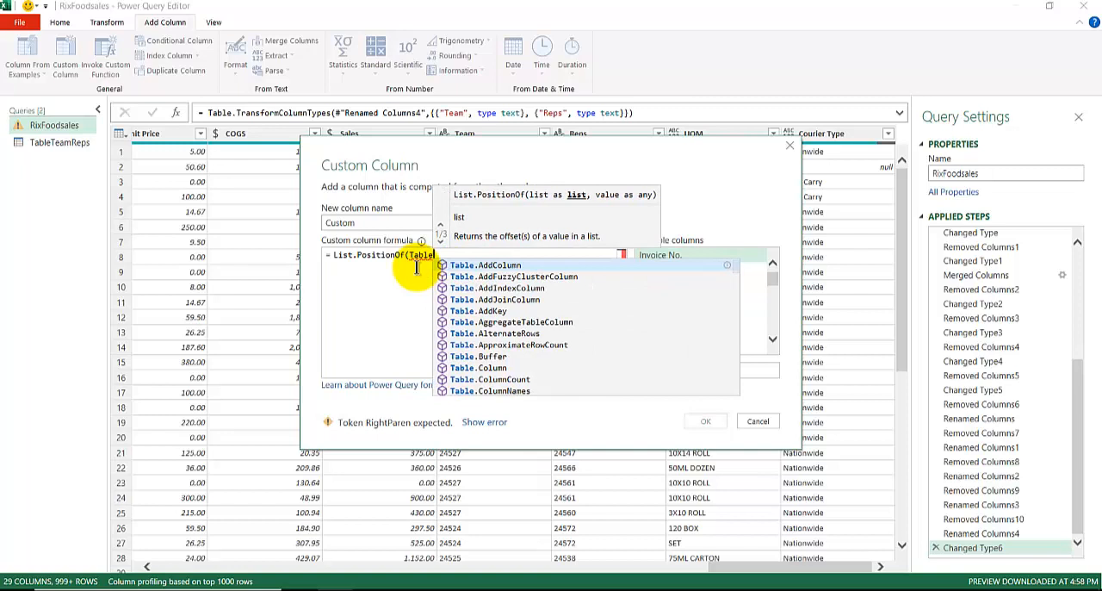
type("TeamR")
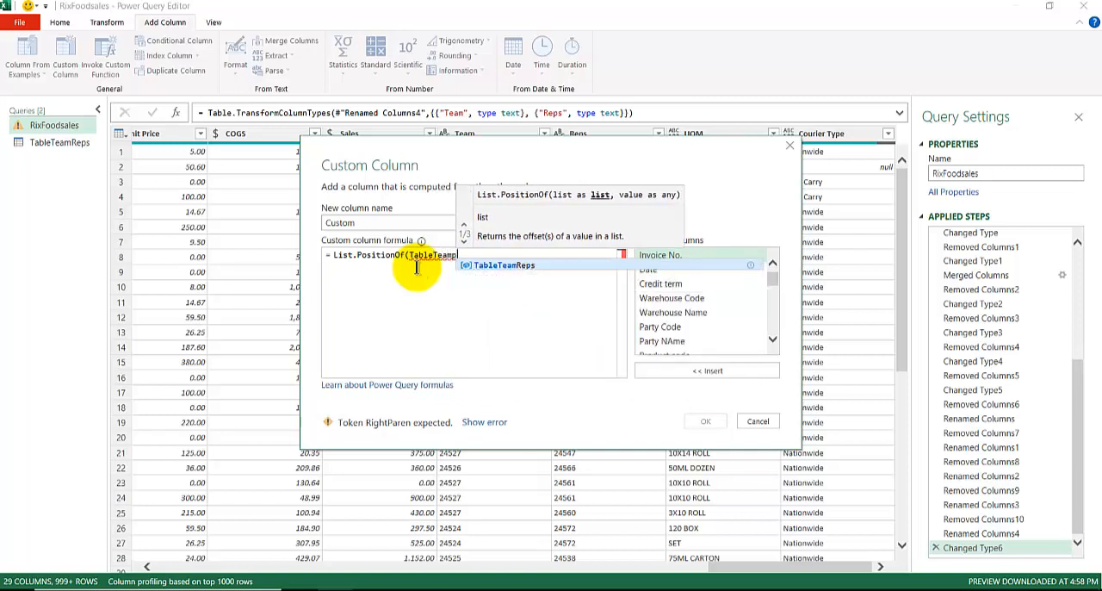
Enter TableTeamReps[Team] as the list argument of the List.PositionOf formula
key("BackSpace")
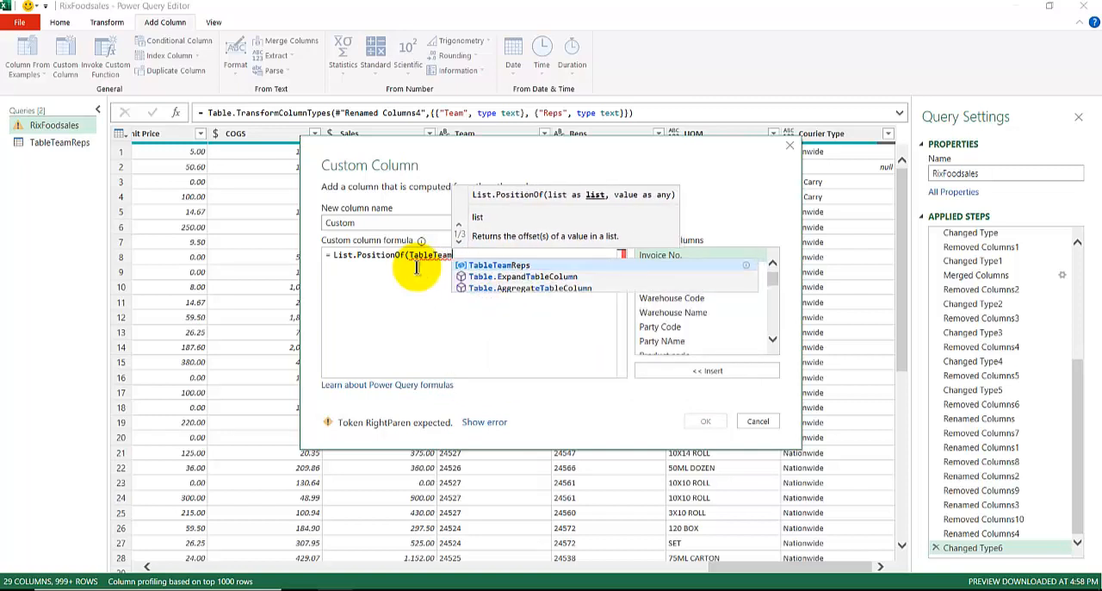
key("Tab")
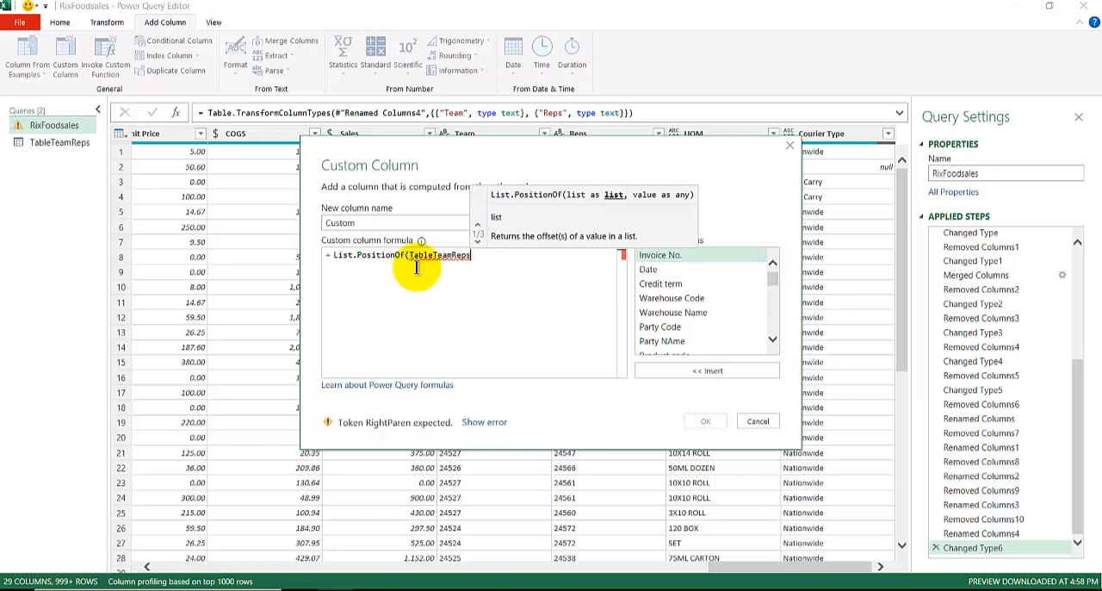
type("[")
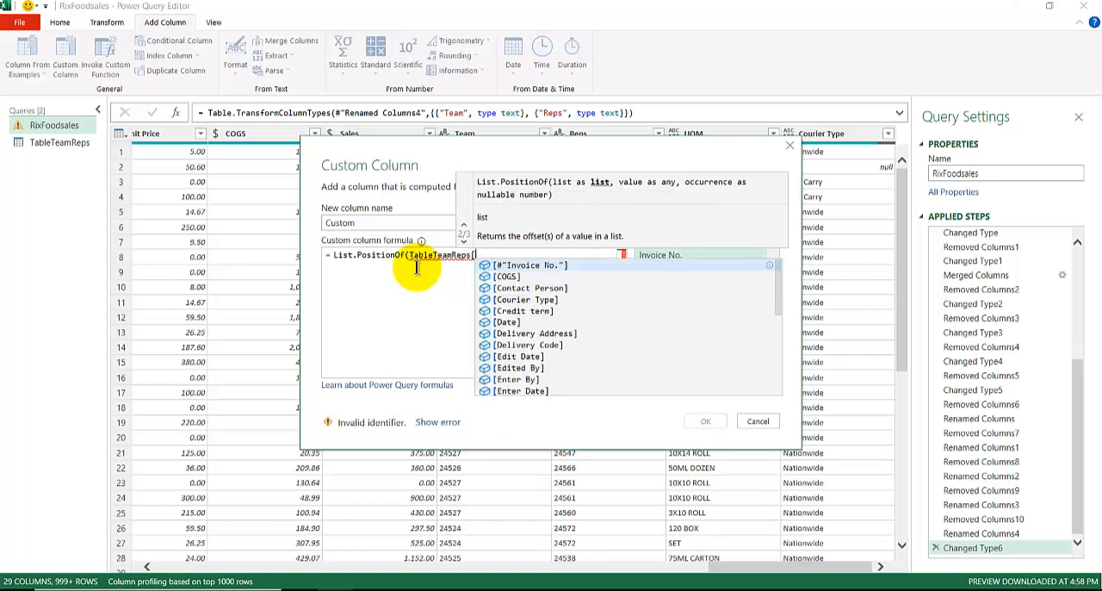
type("Team")
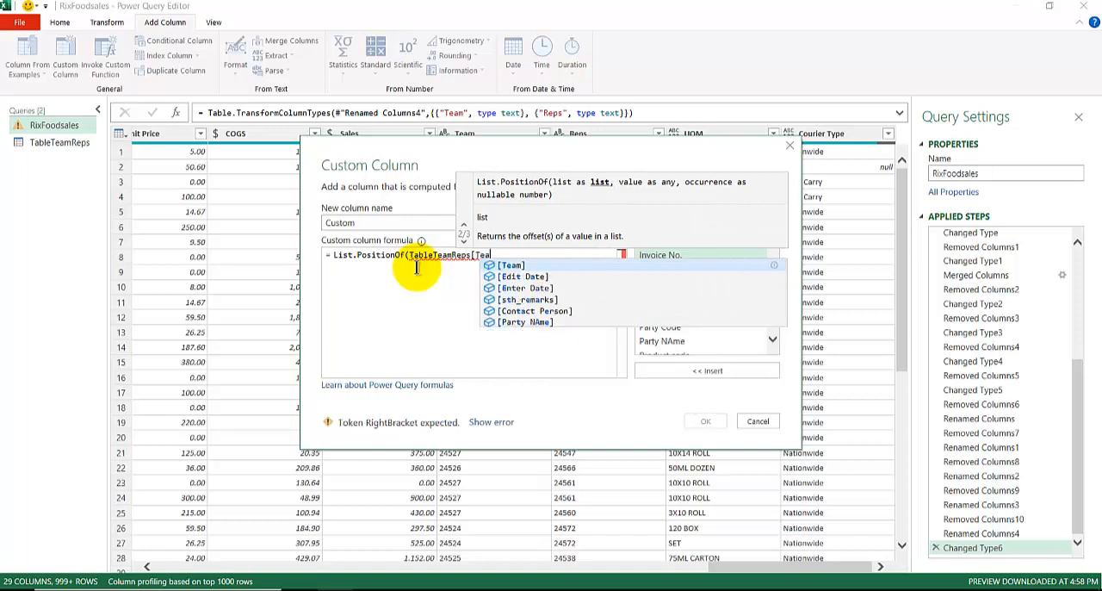
type("],")
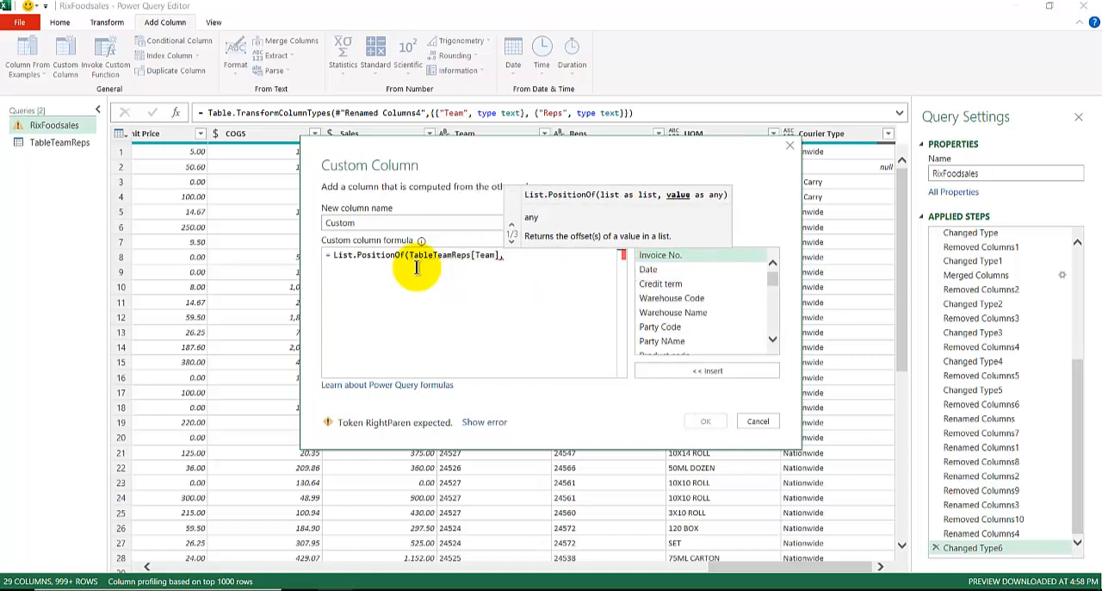
Insert the available Team column as the value argument and close the formula as List.PositionOf(TableTeamReps[Team],[Team])
scroll(664, 315, "down", 3)
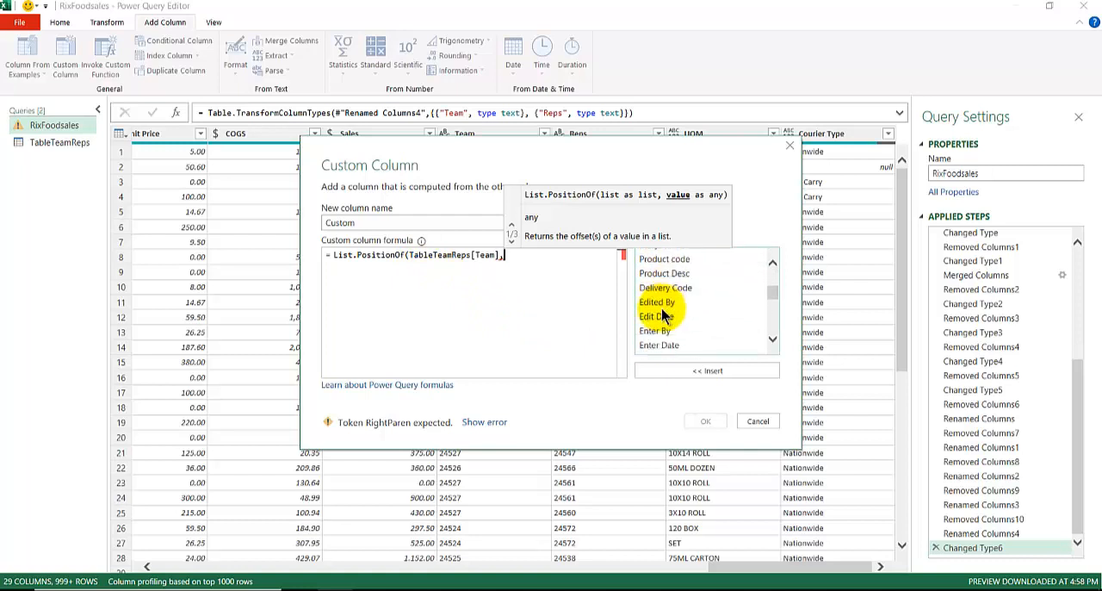
scroll(664, 315, "down", 6)
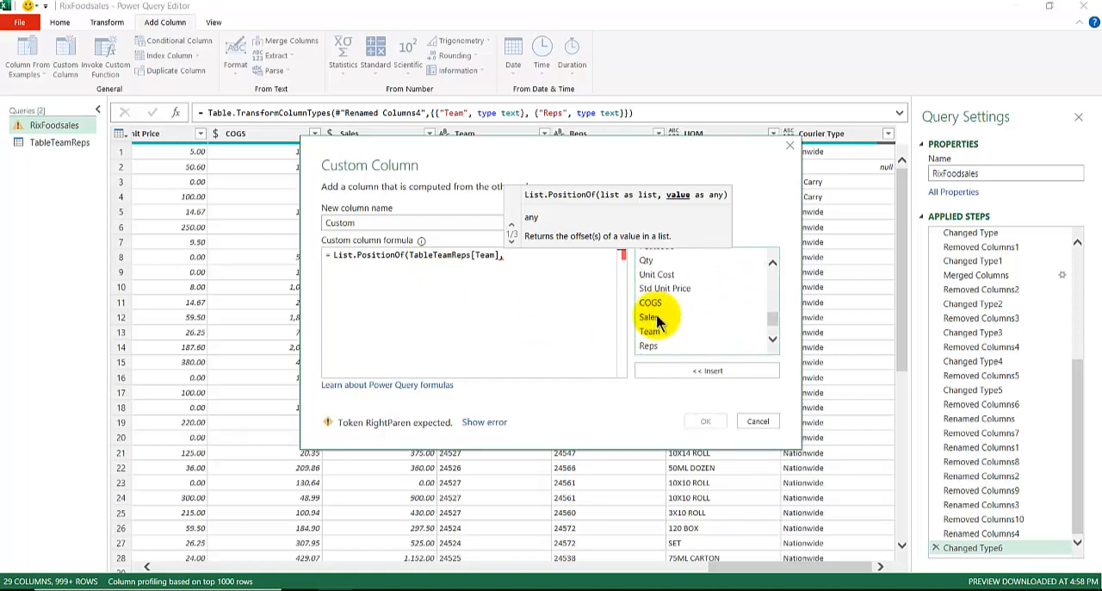
scroll(657, 318, "down", 1)
double_click(656, 326)
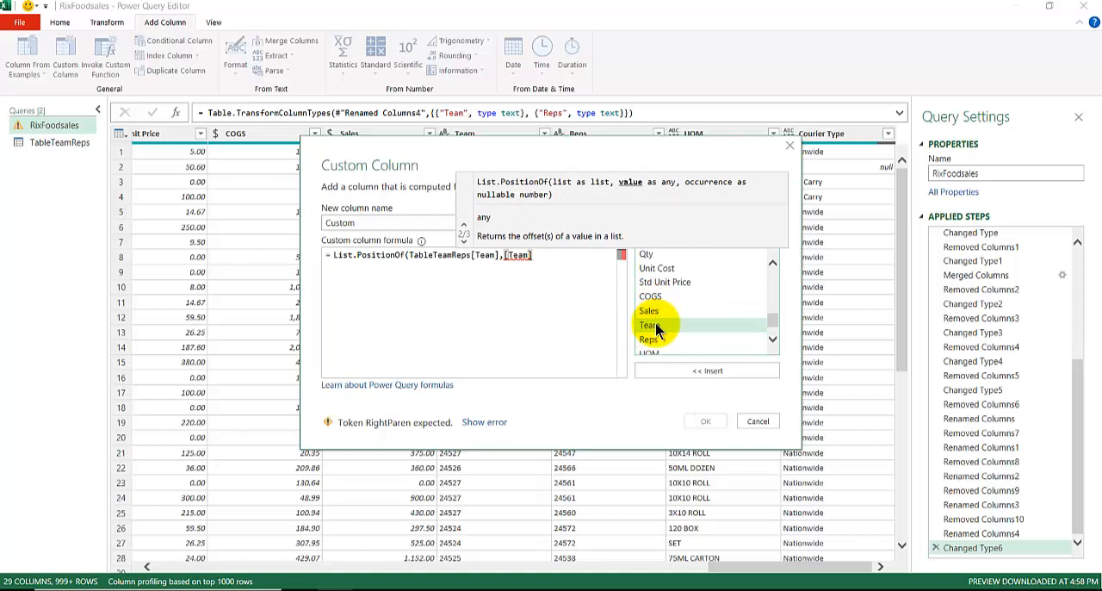
type(")")
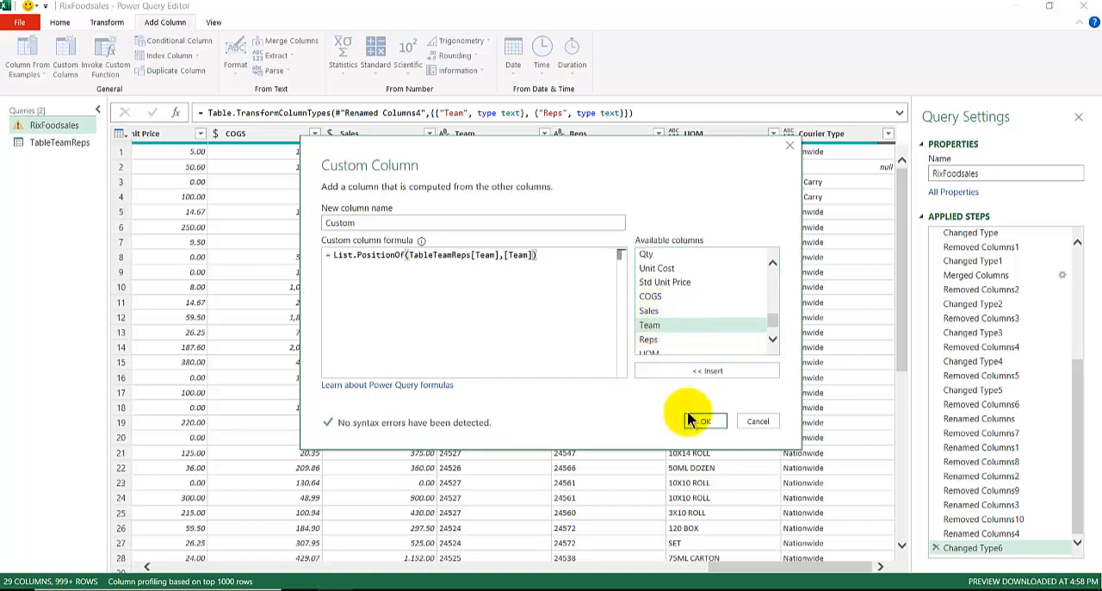
left_click(335, 255)
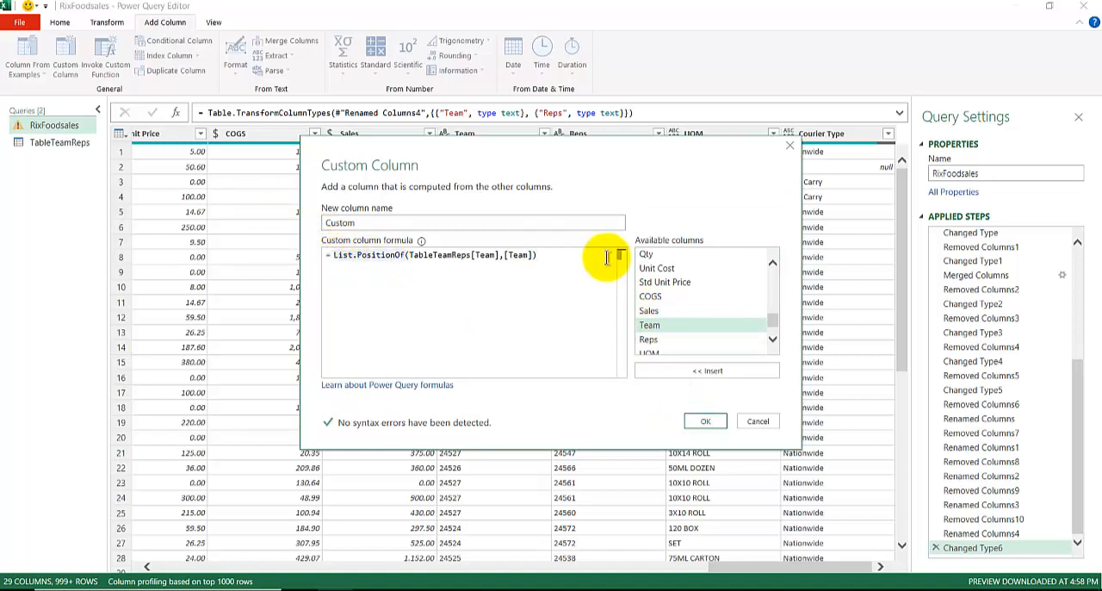
type("List.")
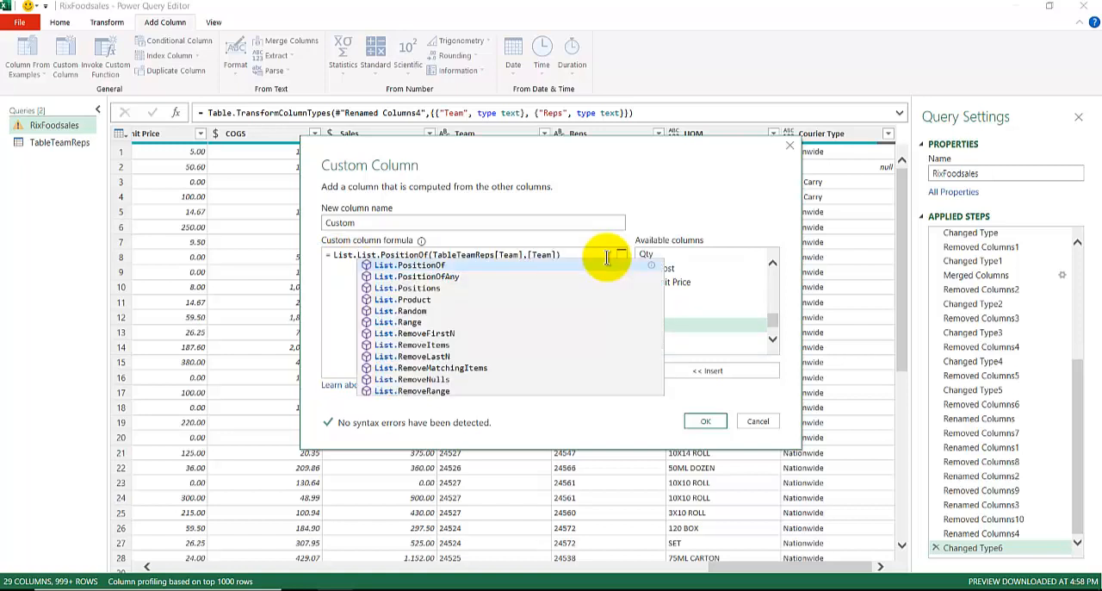
key("BackSpace")
key("BackSpace")
key("BackSpace")
key("BackSpace")
key("BackSpace")
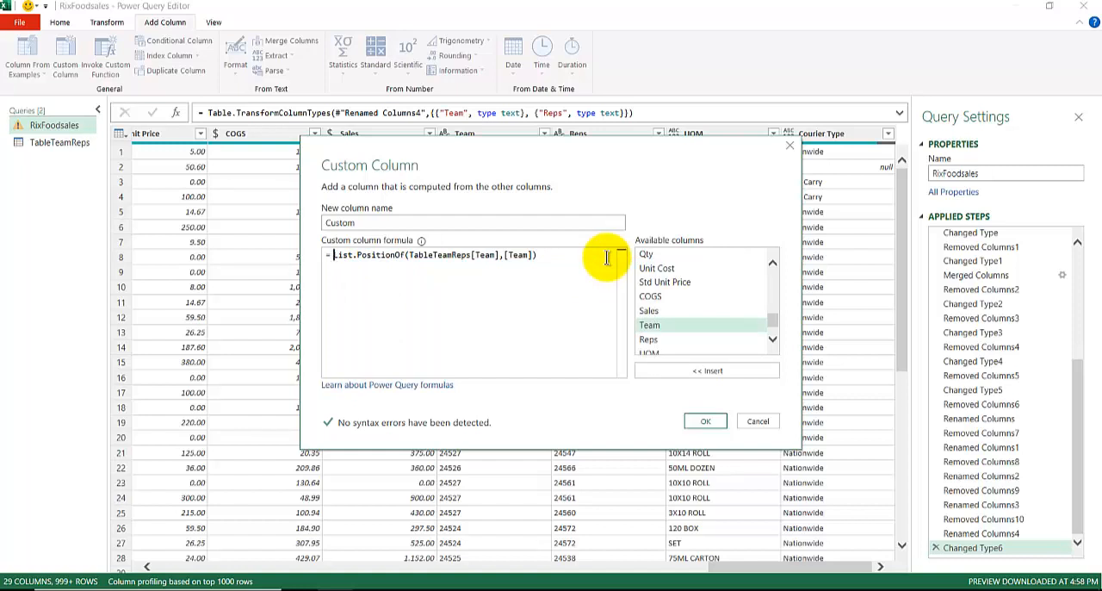
Enter TableTeampReps[Team Name] in front of the List.PositionOf function in the custom column formula
type("Tabl")
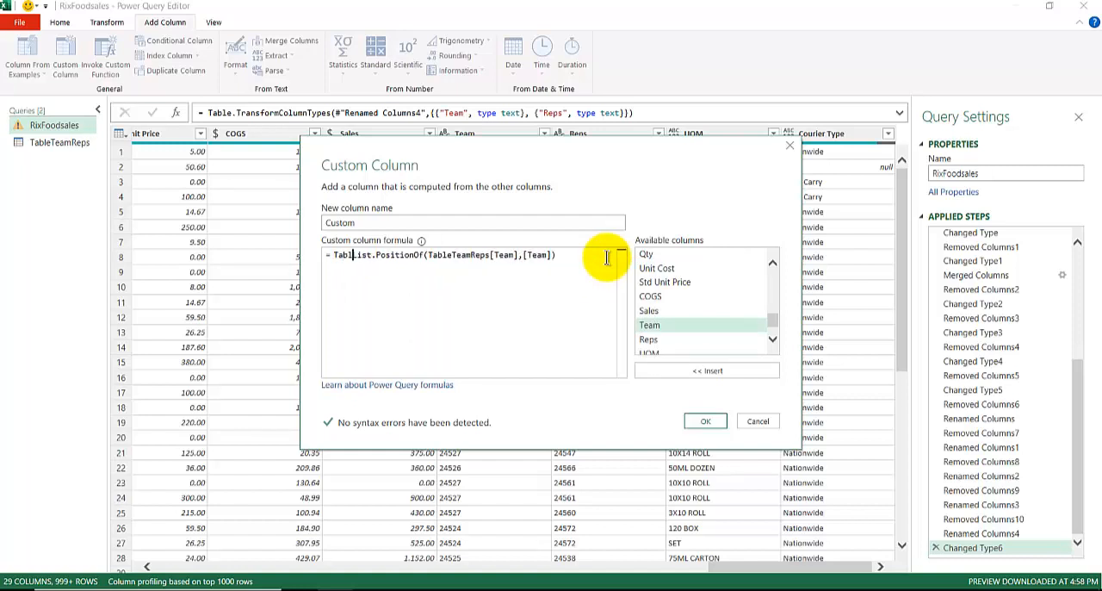
type("e")
type("TeampRep")
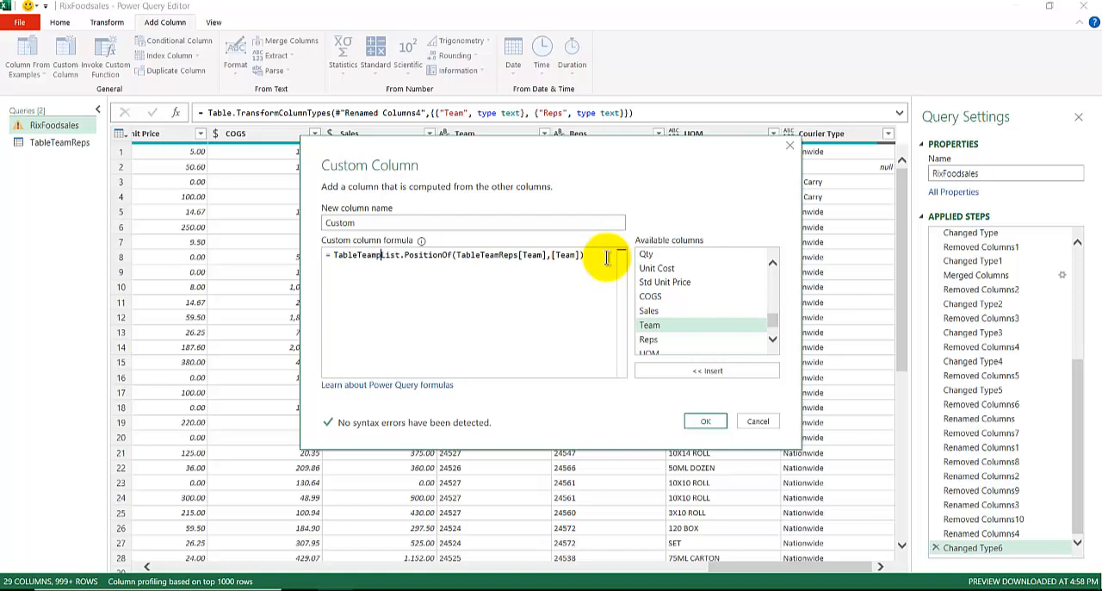
type("s")
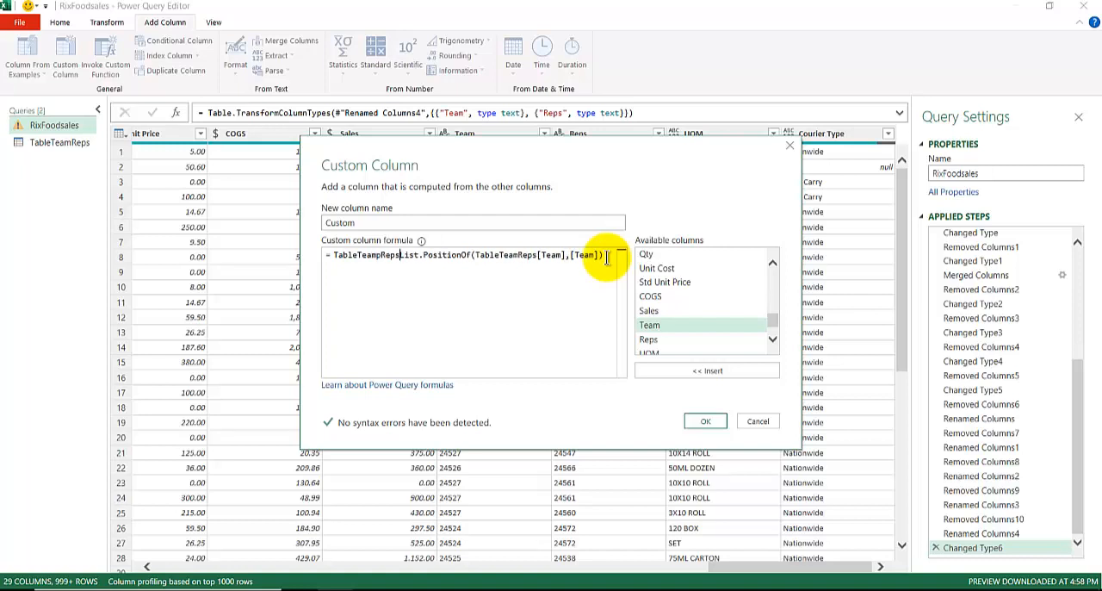
type("[")
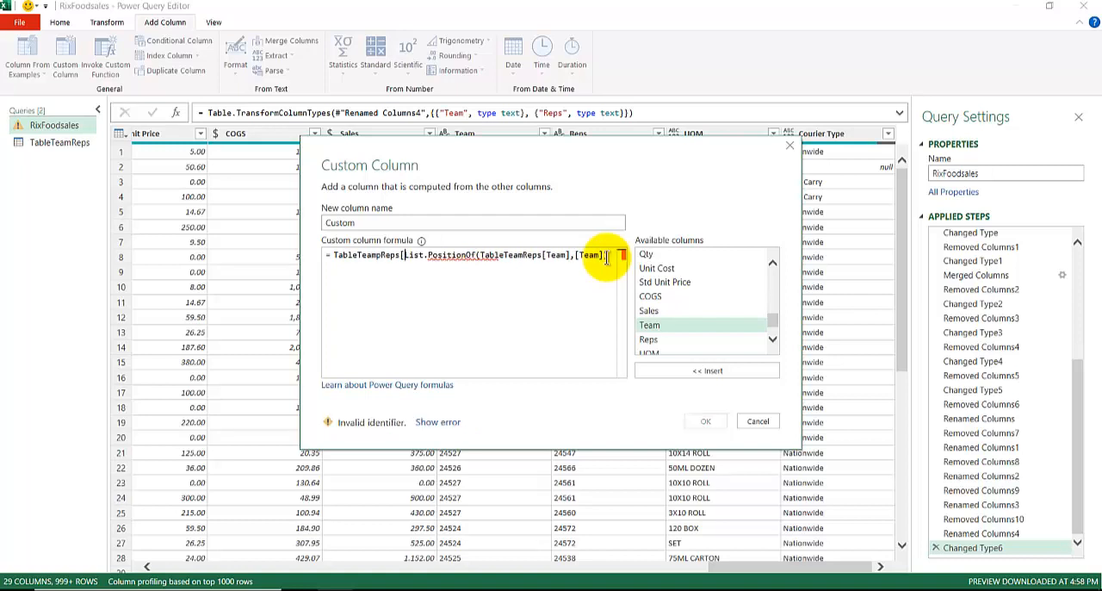
type("Team Name")
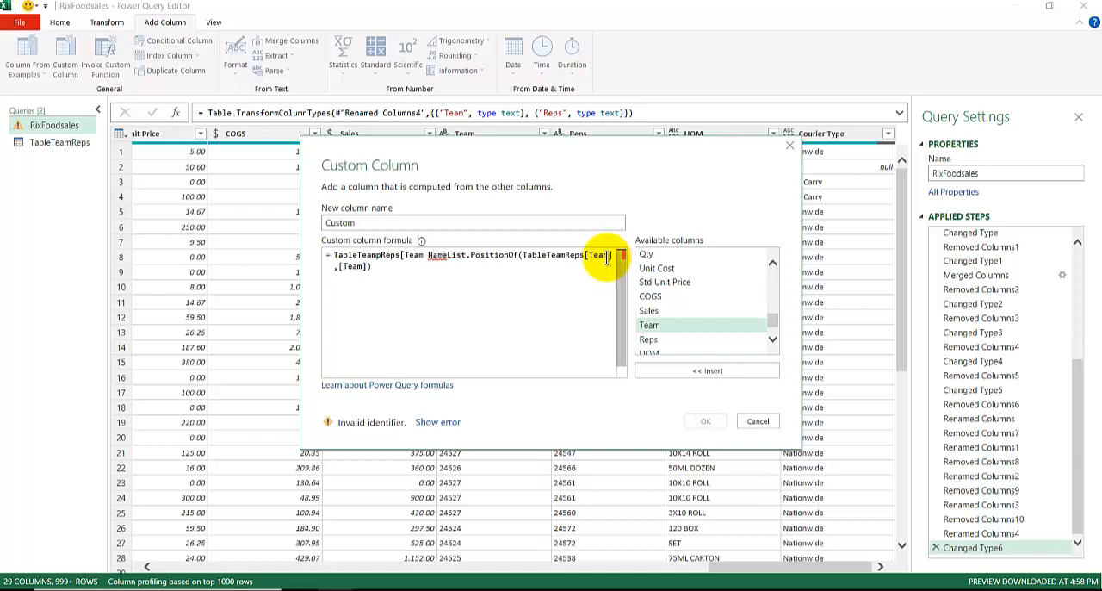
type("]")
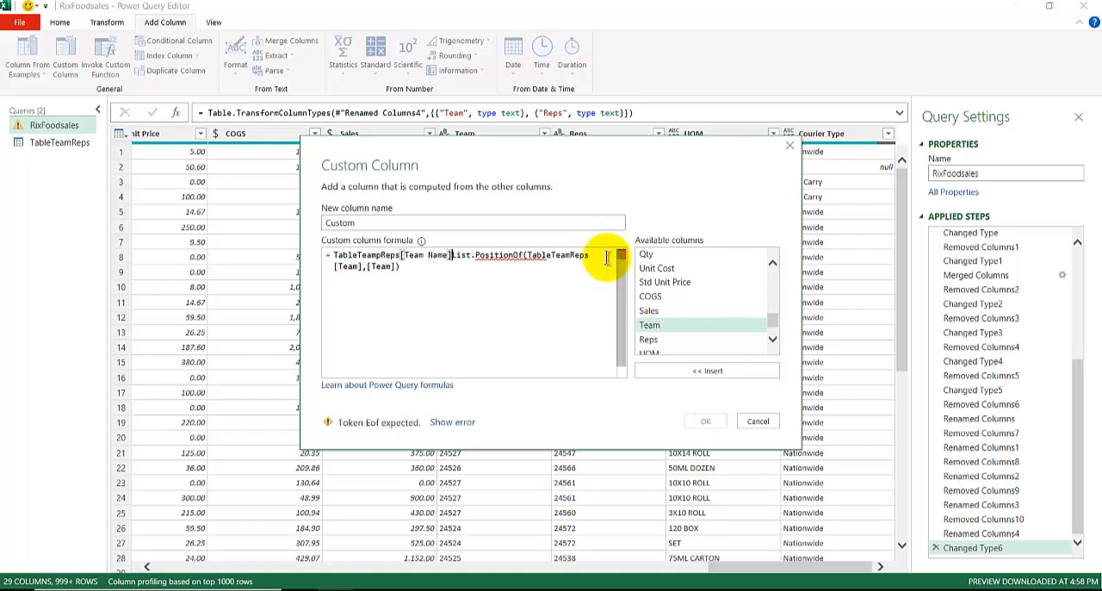
type(" {")
Wrap the List.PositionOf expression in curly braces, placing it on its own line after the [Team Name] reference
key("Return")
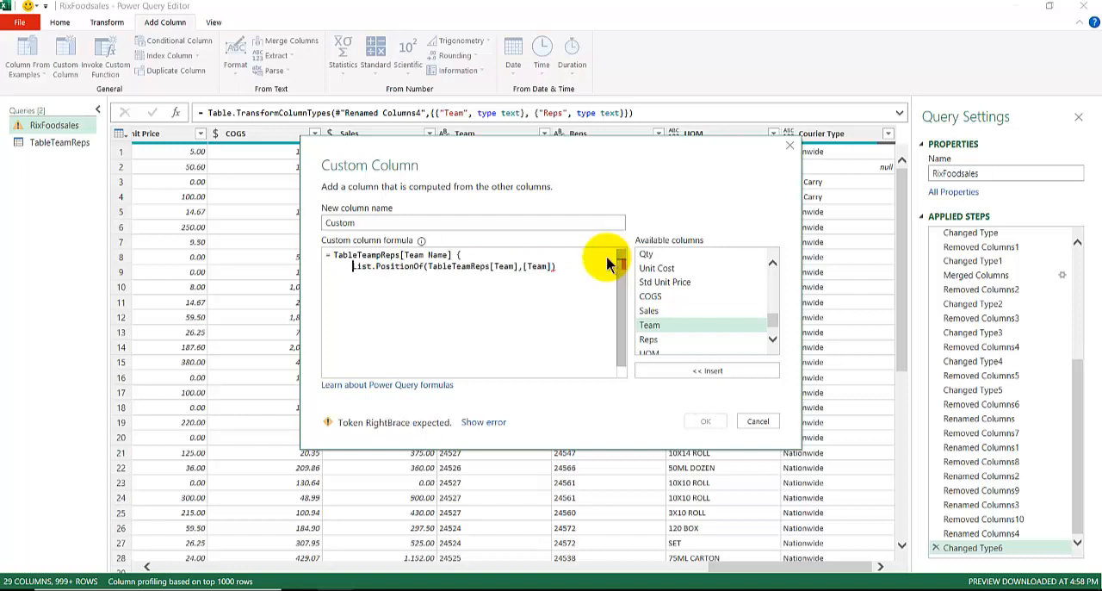
key("End")
key("Return")
type("}")
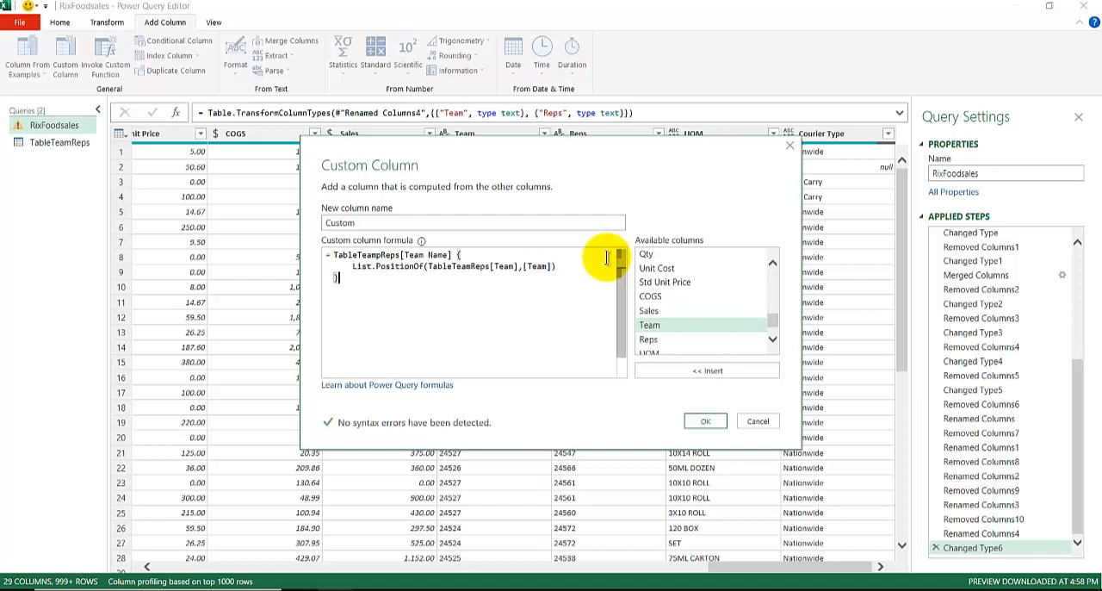
Name the new custom column Team Name and add it to RixFoodsales
left_click_drag(393, 223, 263, 222)
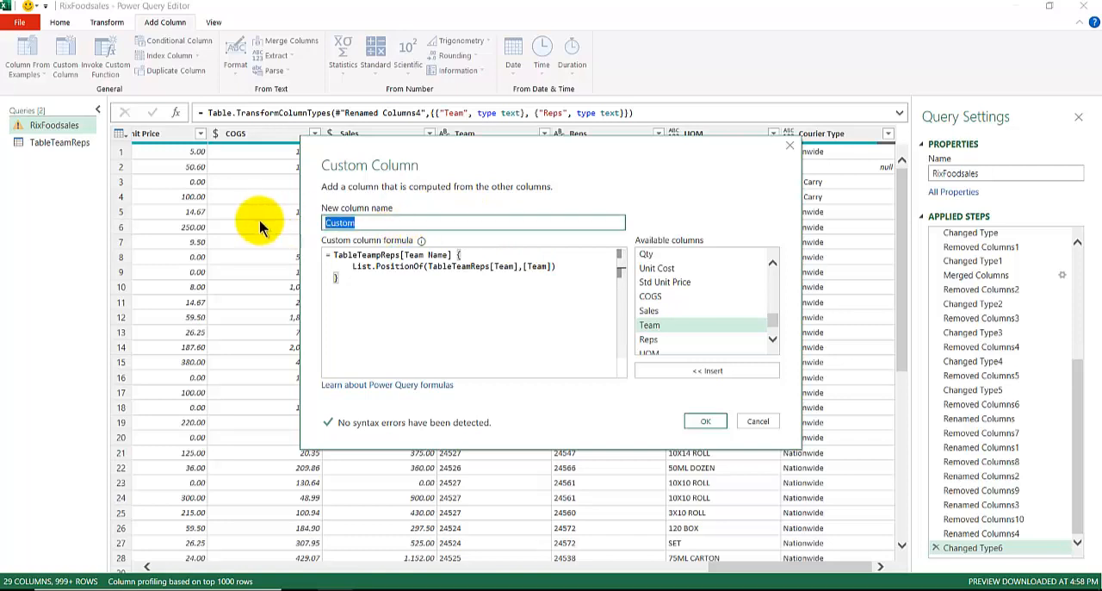
type("Team Name")
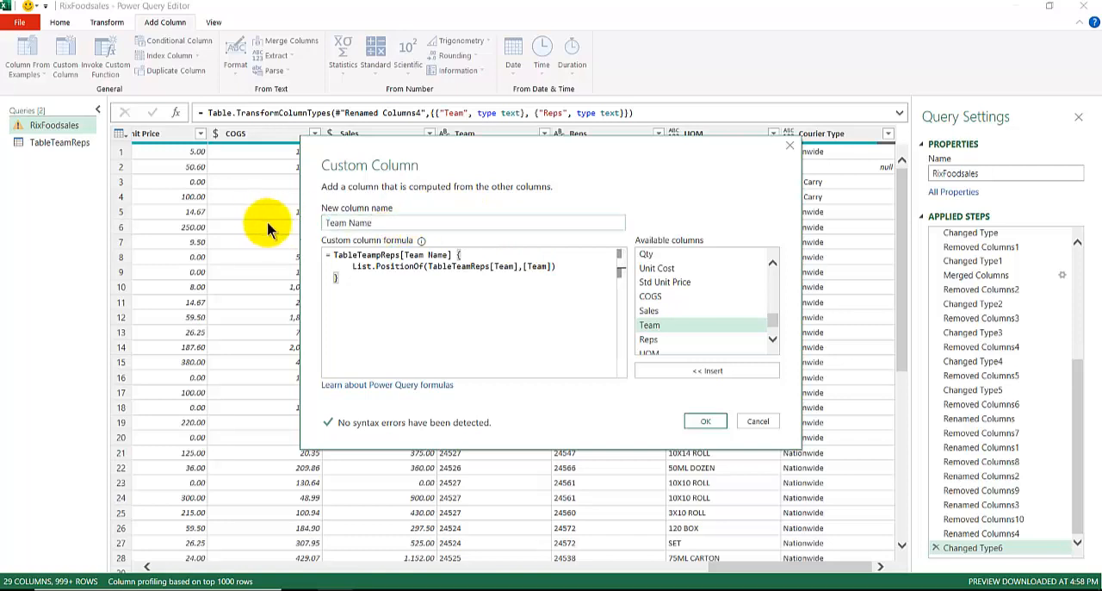
left_click(703, 420)
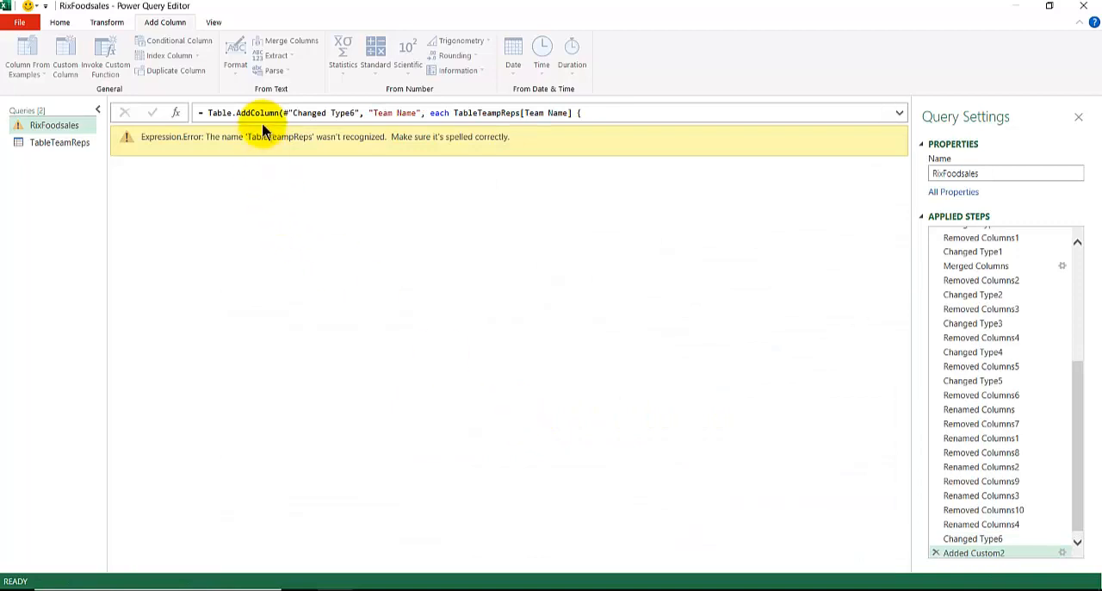
Correct the misspelled table name in the added column's formula to TableTeamReps and apply it
left_click(505, 113)
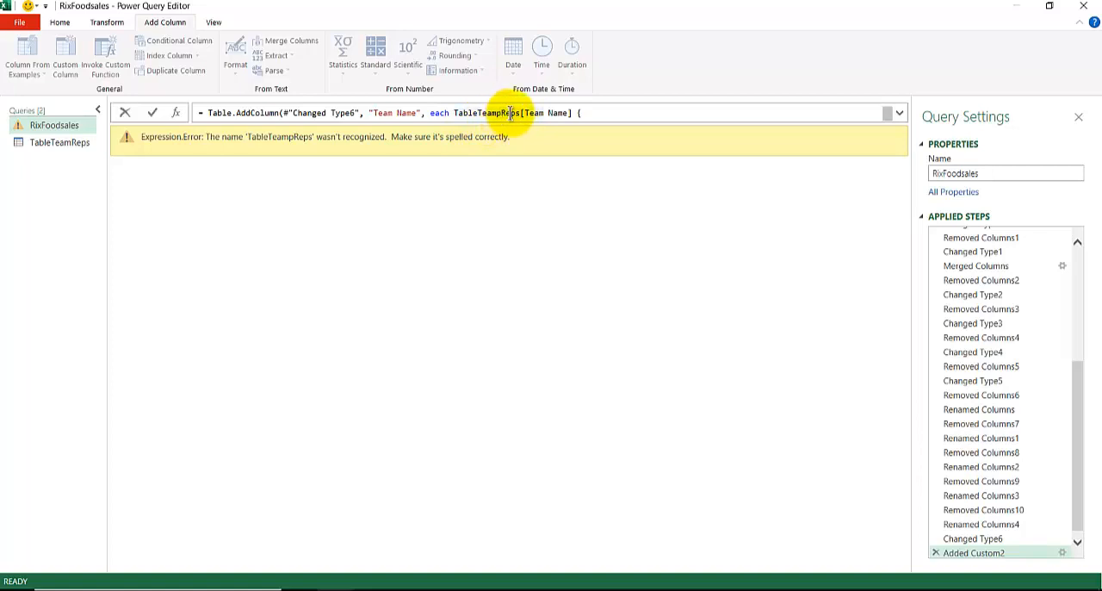
key("BackSpace")
key("Return")
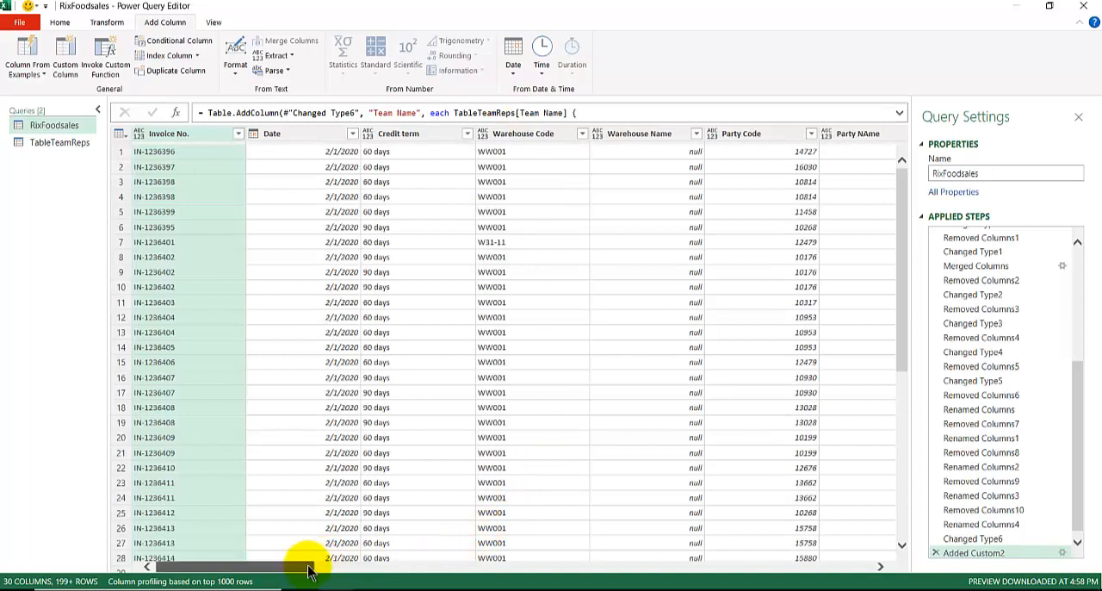
Check the new Team Name column at the end of RixFoodsales, and close and load the query to the workbook
left_click_drag(296, 561, 910, 537)
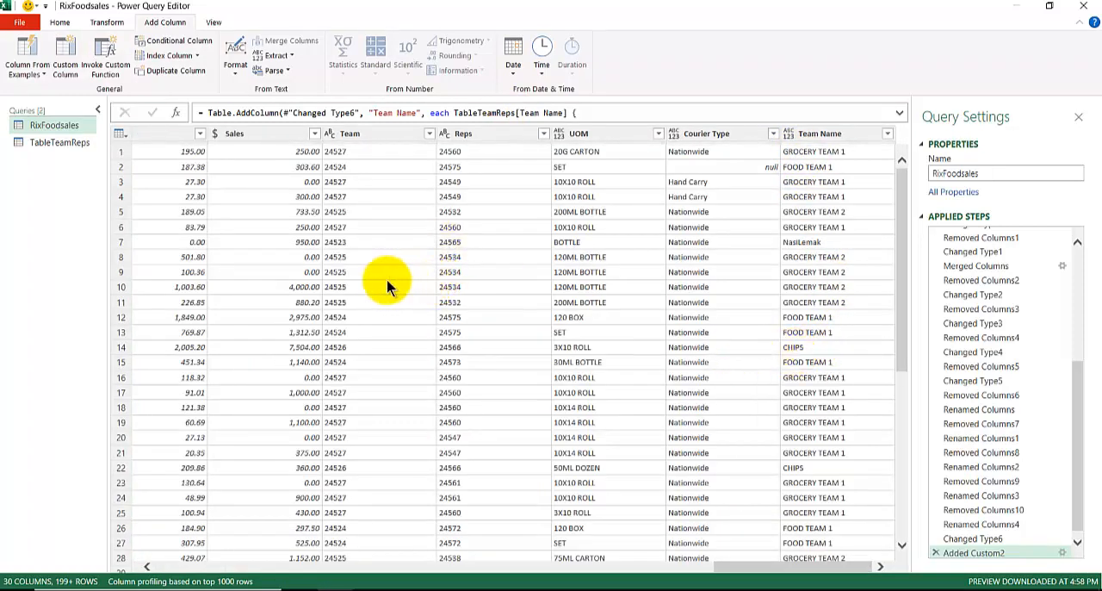
left_click(59, 21)
left_click(16, 57)
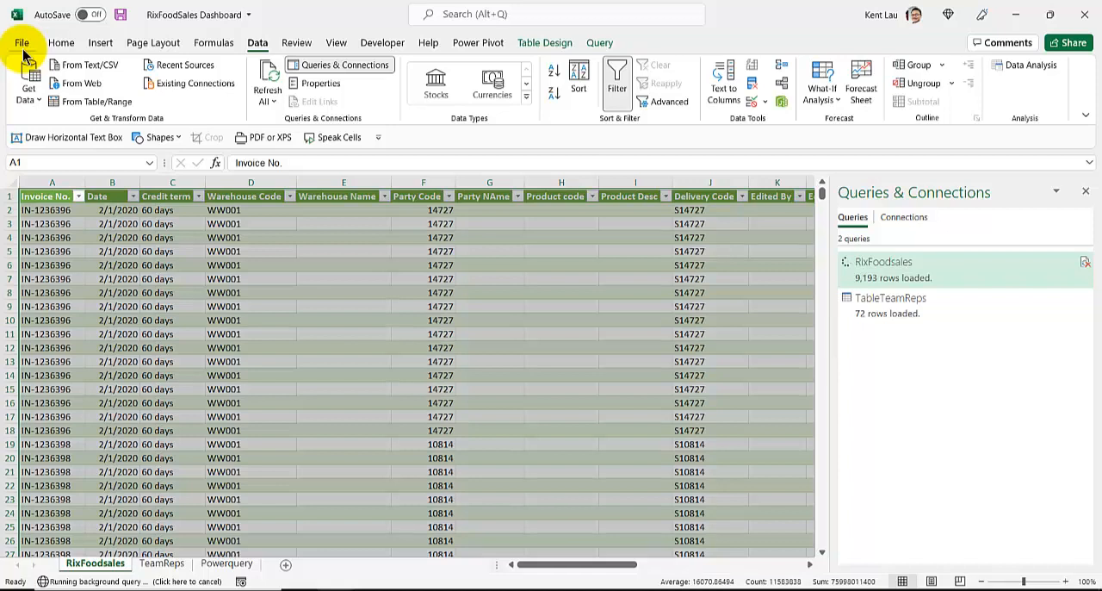
Cancel the running load of RixFoodsales and reopen the query for editing
right_click(879, 277)
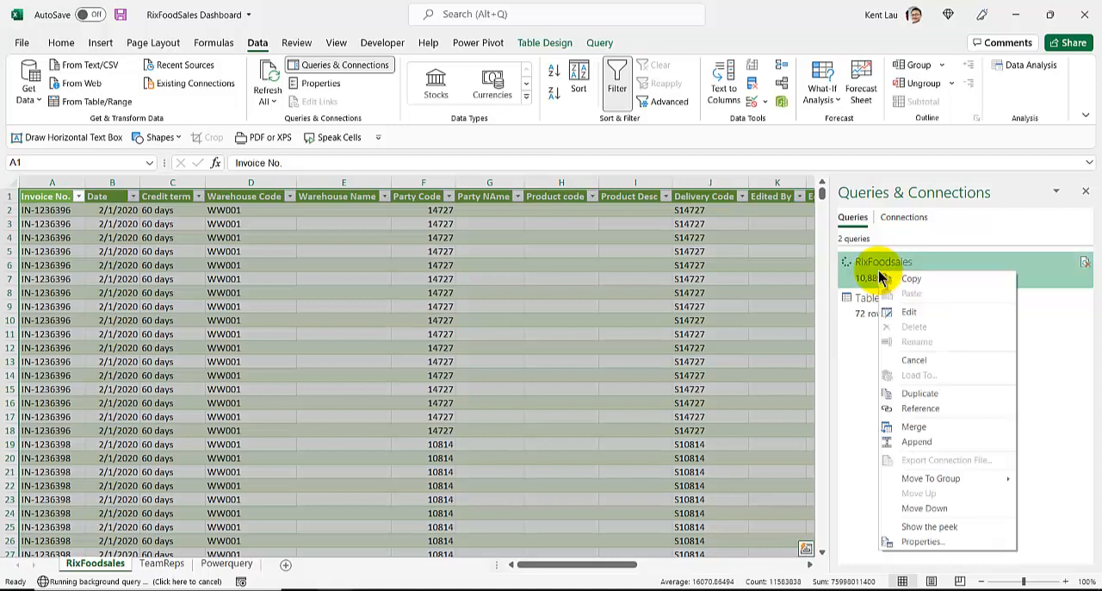
left_click(913, 360)
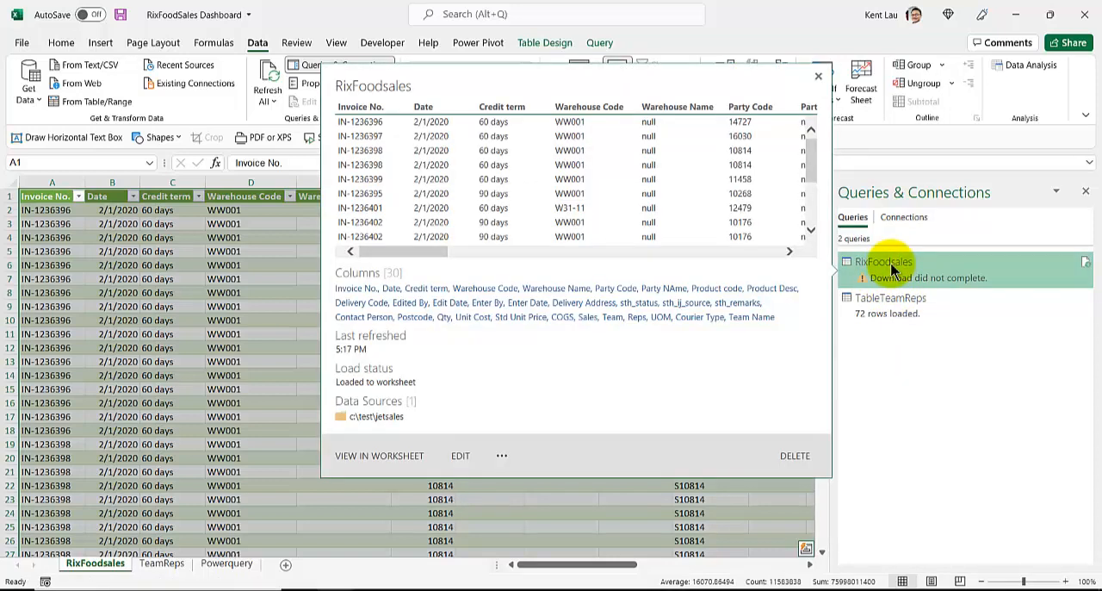
right_click(892, 269)
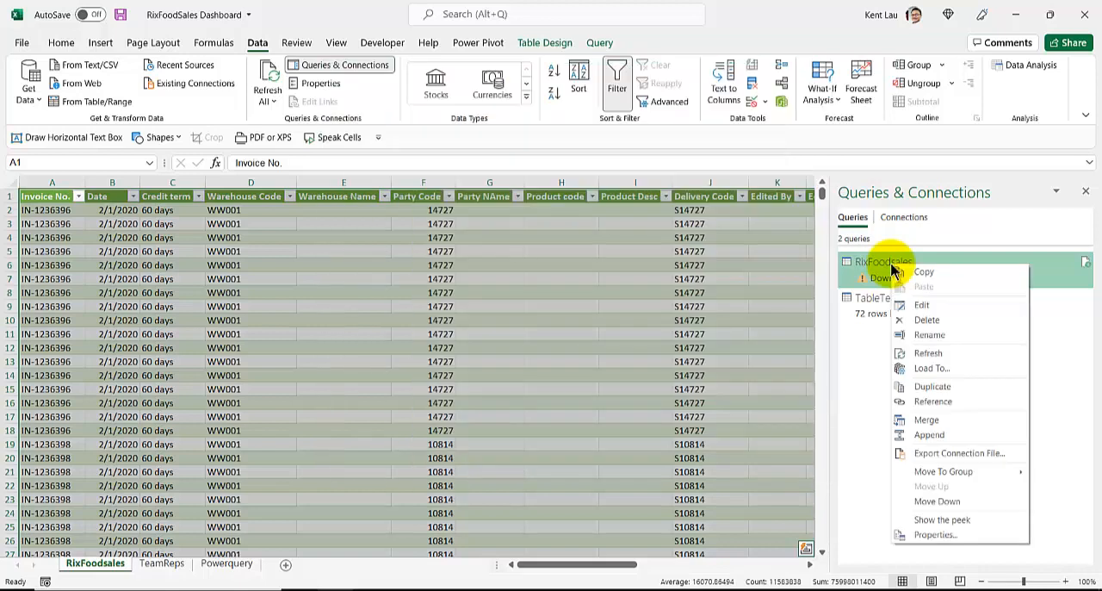
left_click(923, 306)
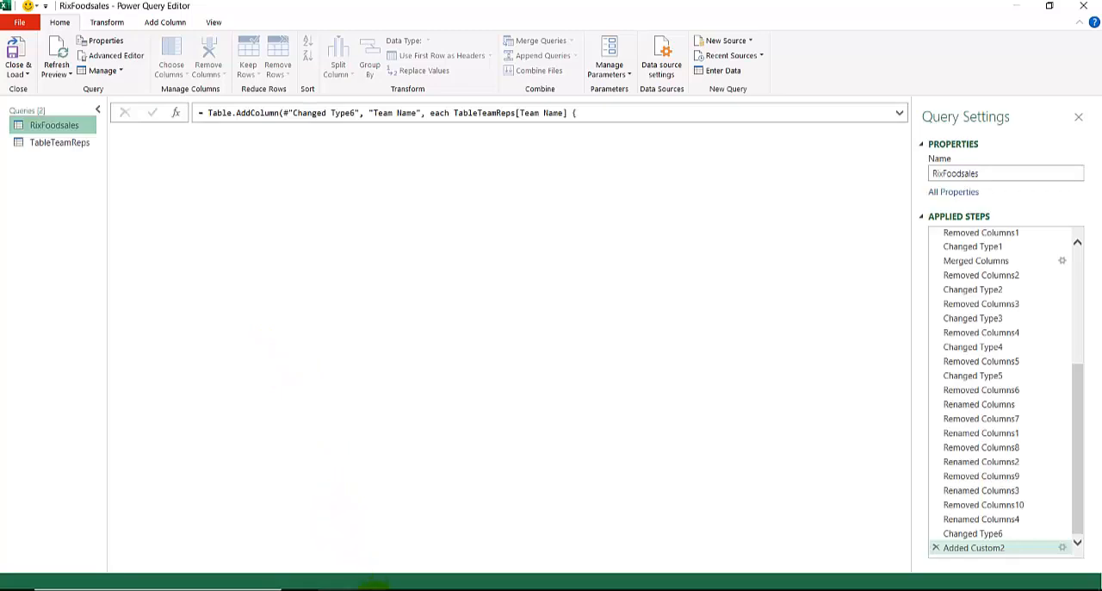
Switch to the browser and read the Power BI Community thread "List.Contains() is slow" with its replies about slow list lookups
left_click(442, 588)
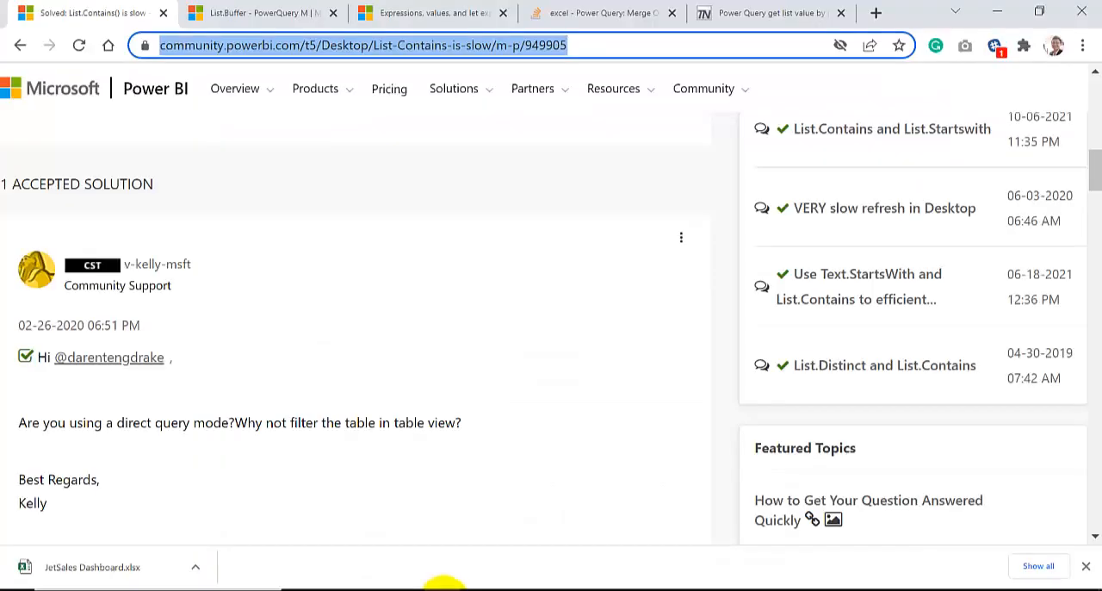
scroll(179, 327, "up", 3)
scroll(179, 327, "up", 7)
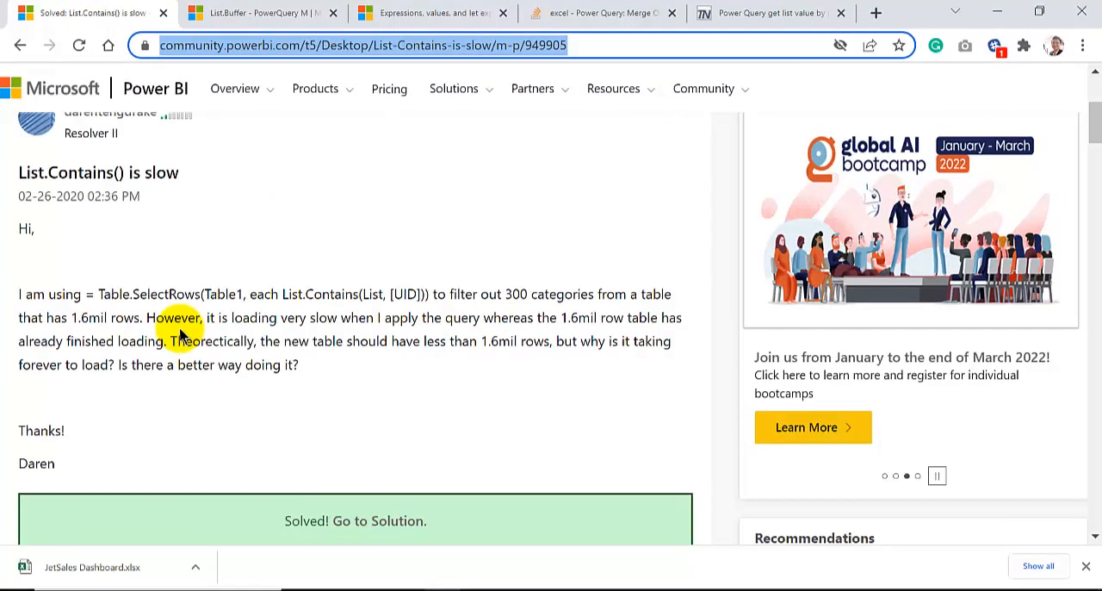
scroll(179, 327, "down", 2)
scroll(179, 327, "up", 2)
scroll(179, 327, "down", 3)
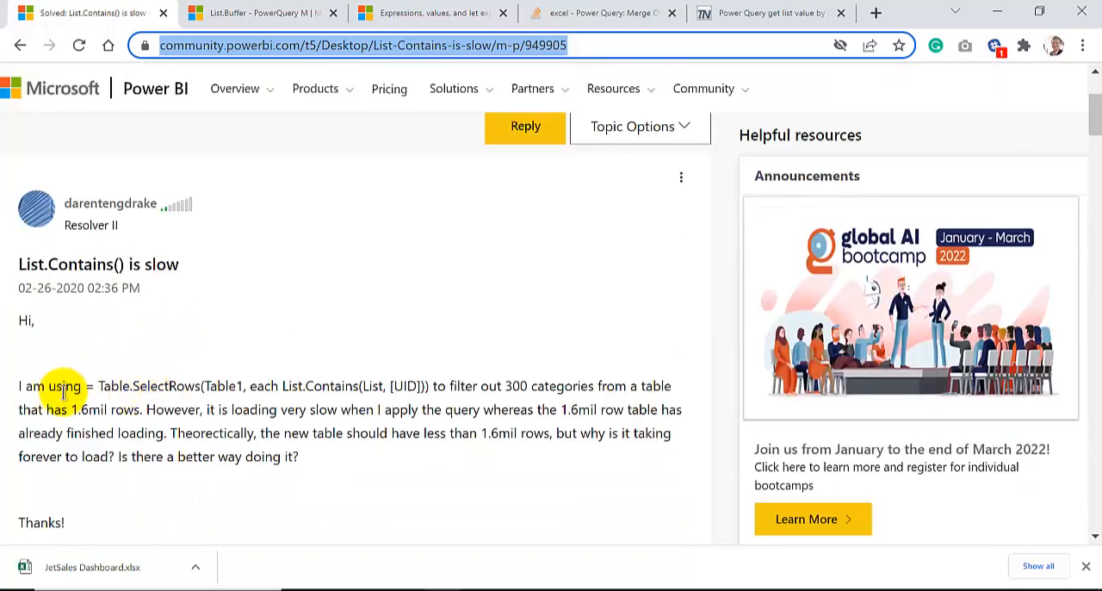
scroll(63, 390, "down", 10)
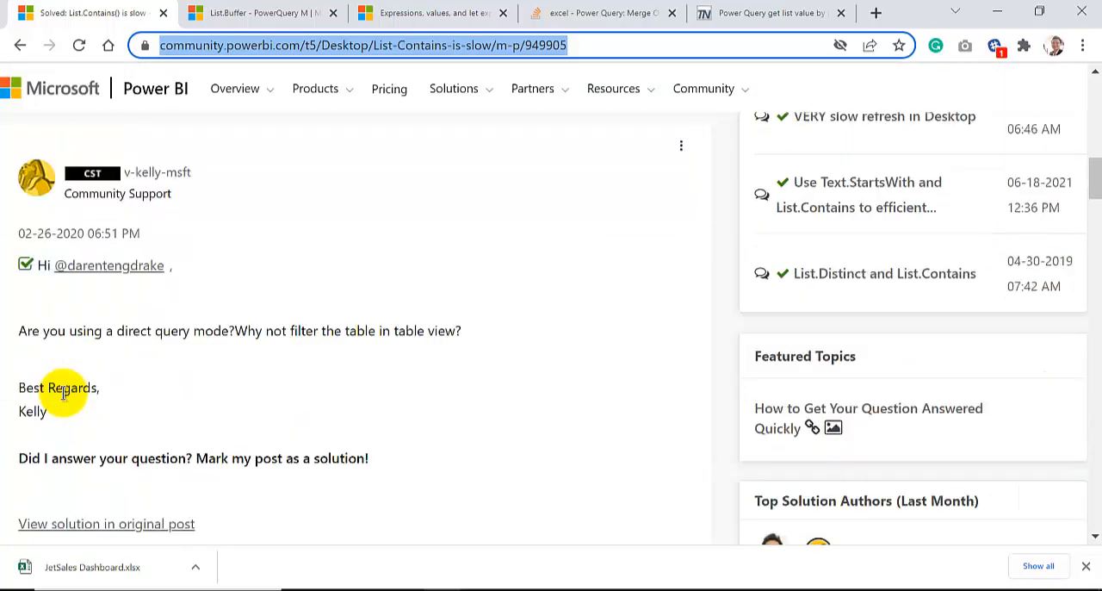
scroll(63, 392, "down", 7)
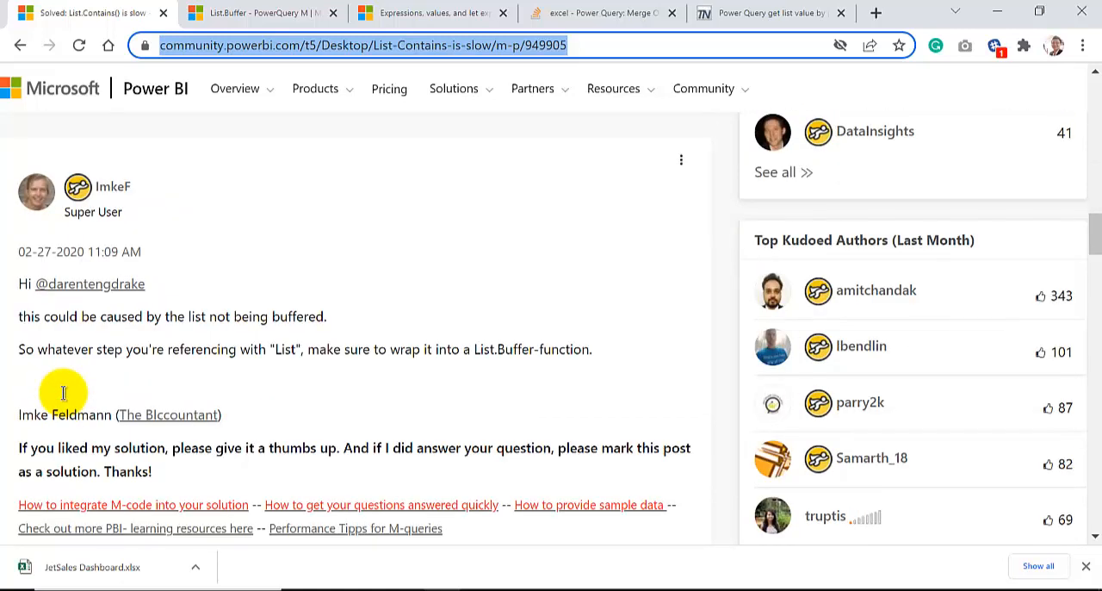
scroll(63, 391, "down", 1)
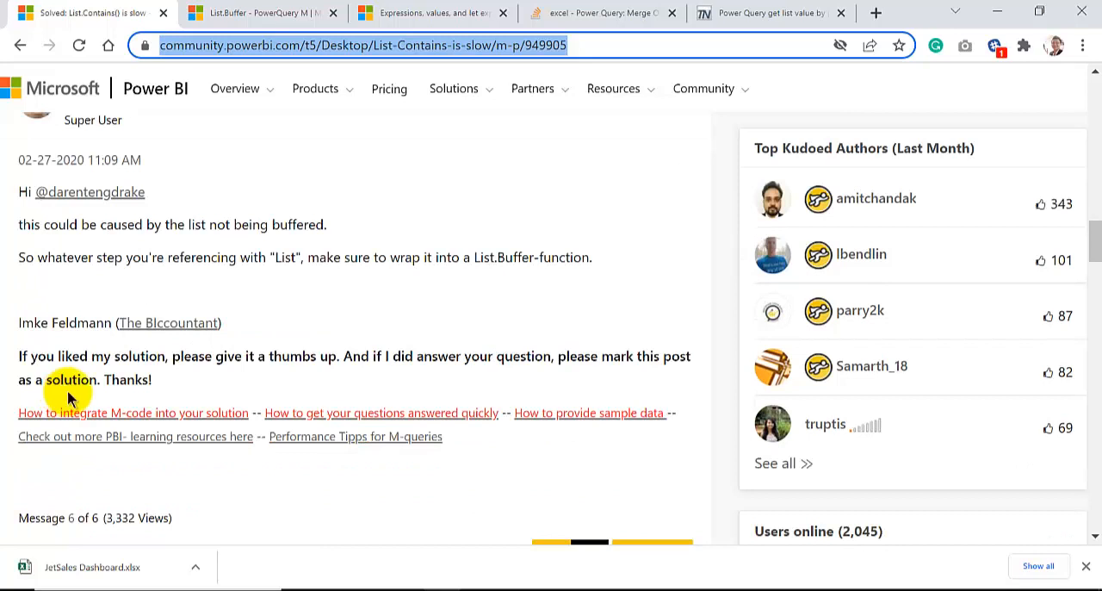
scroll(17, 372, "up", 1)
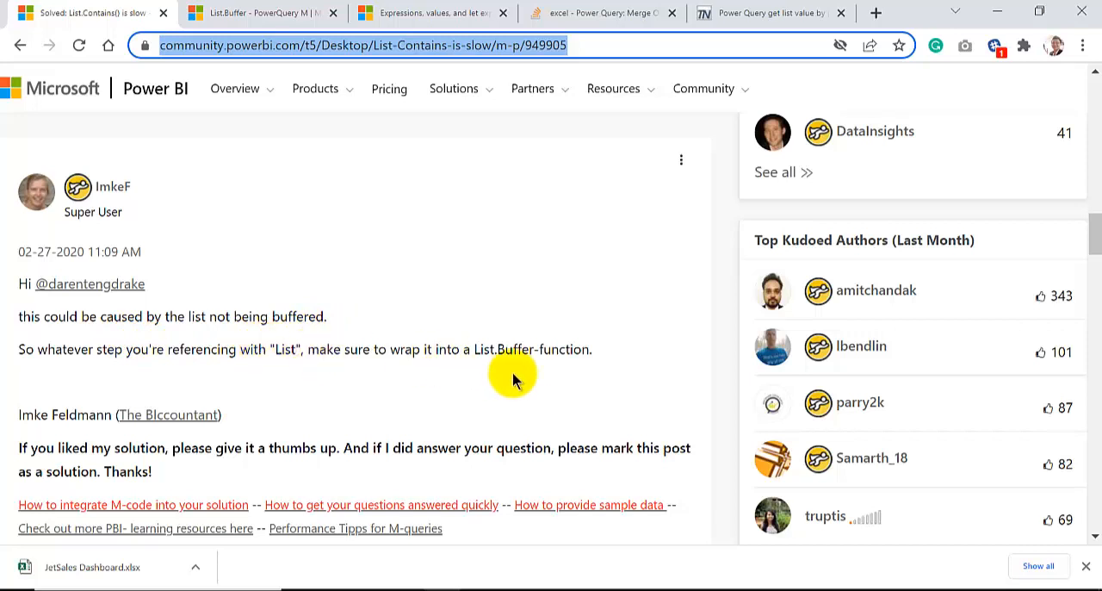
Return to the Power Query Editor and examine the TeamList and TeamNameList List.Buffer lines of RixFoodsales in the Advanced Editor
mouse_move(336, 586)
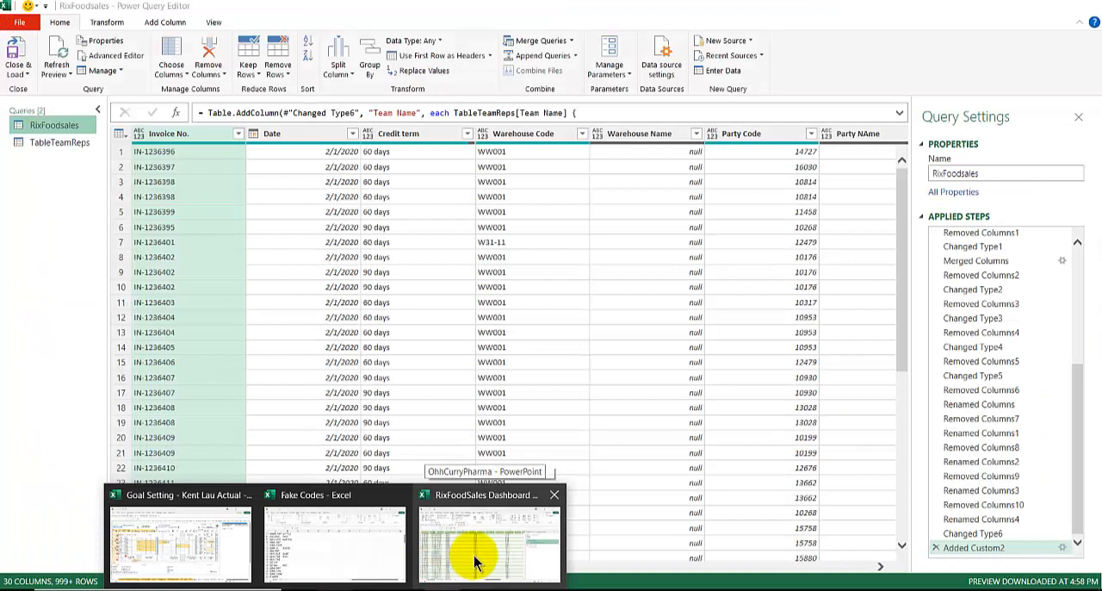
left_click(474, 558)
scroll(1028, 413, "up", 5)
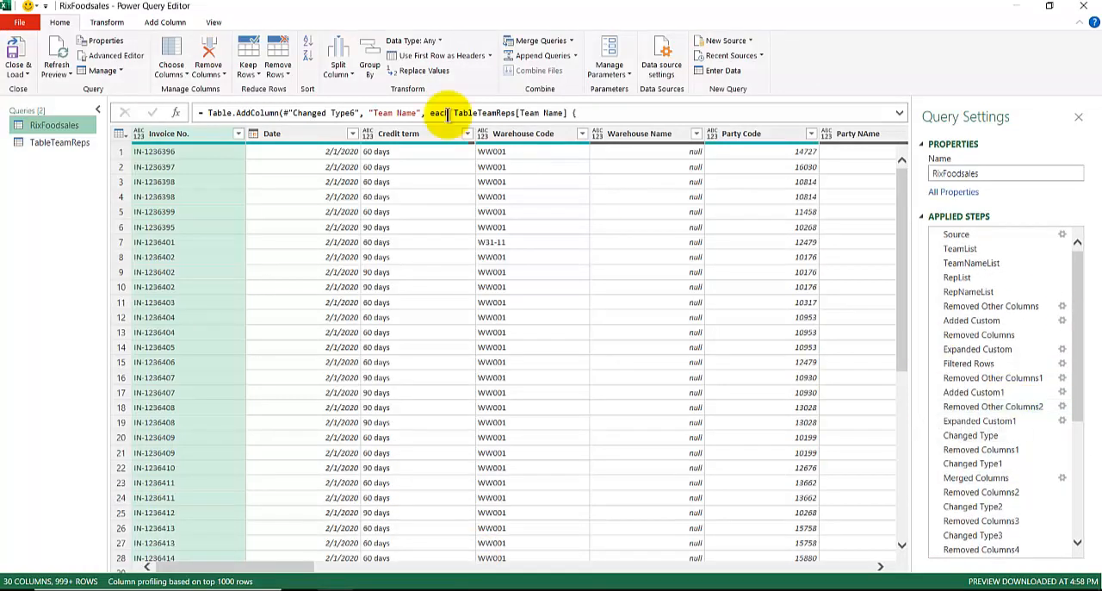
left_click(213, 22)
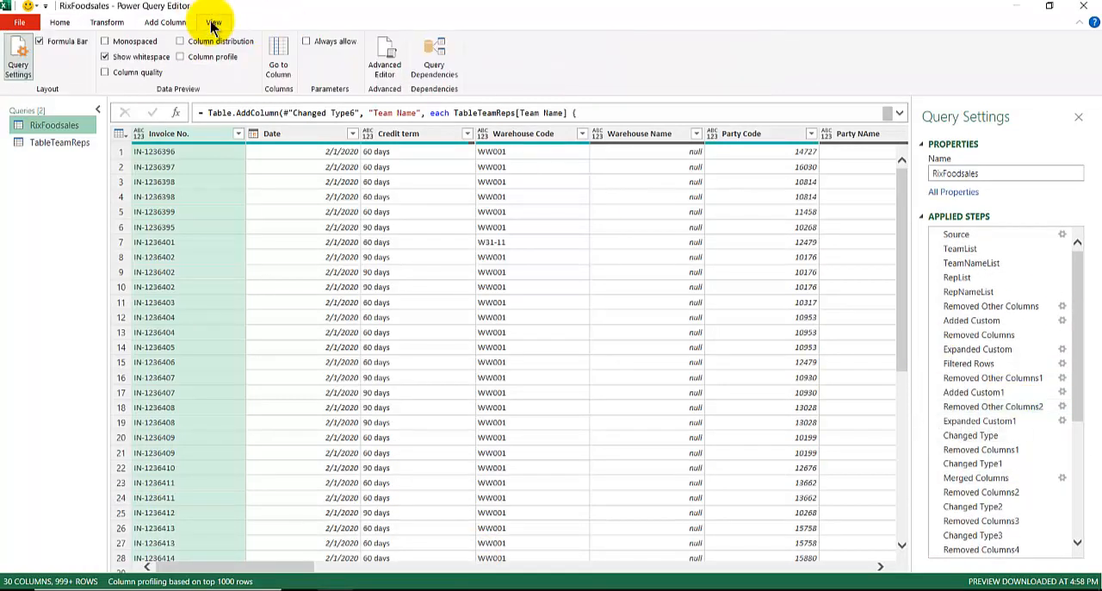
left_click(385, 54)
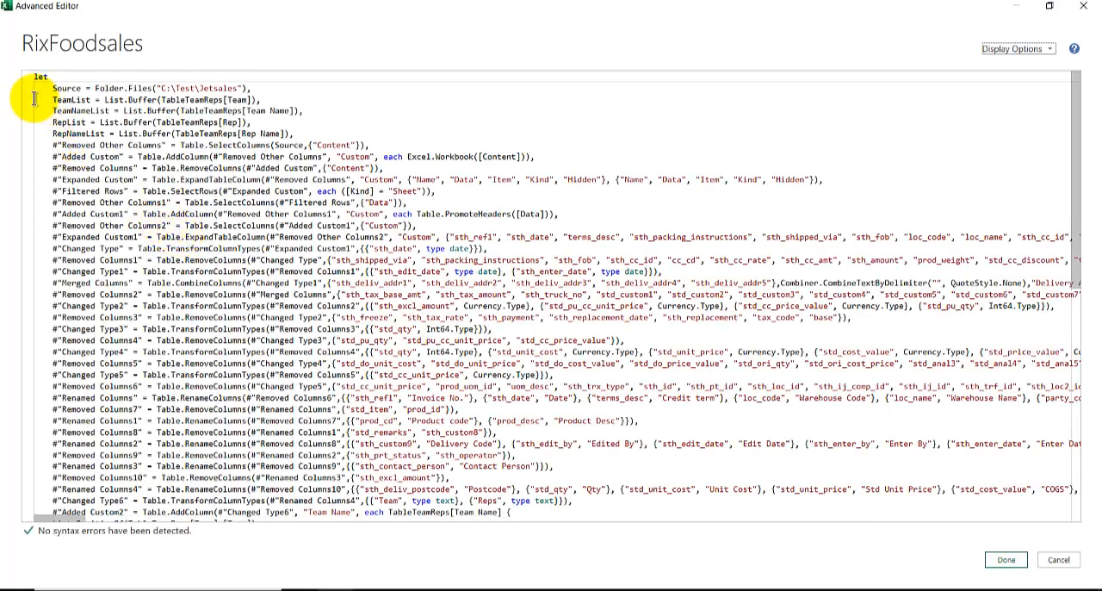
left_click_drag(36, 99, 31, 131)
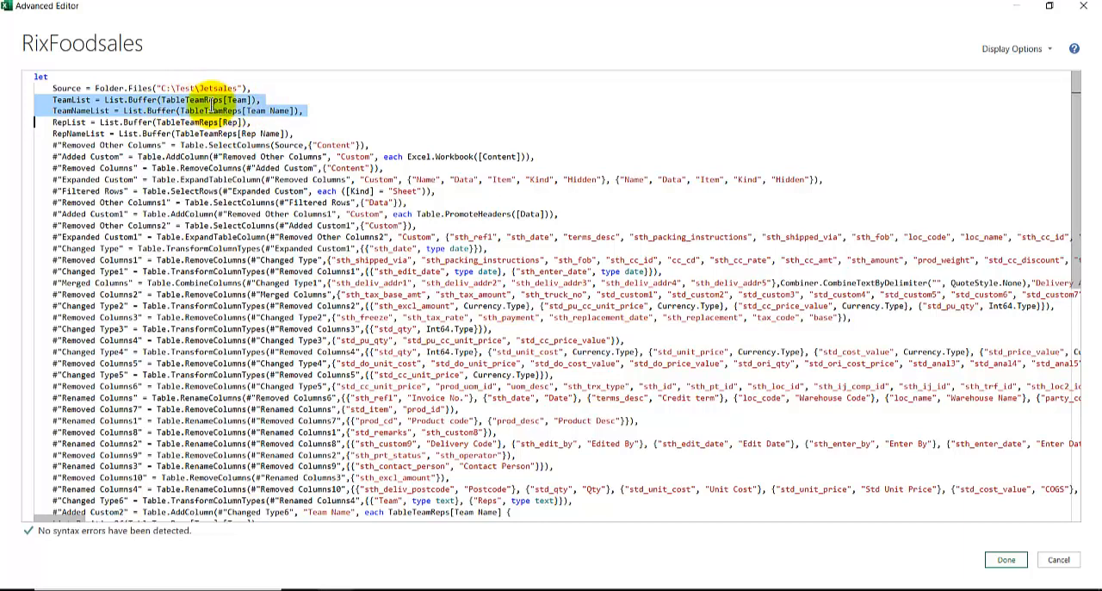
mouse_move(172, 101)
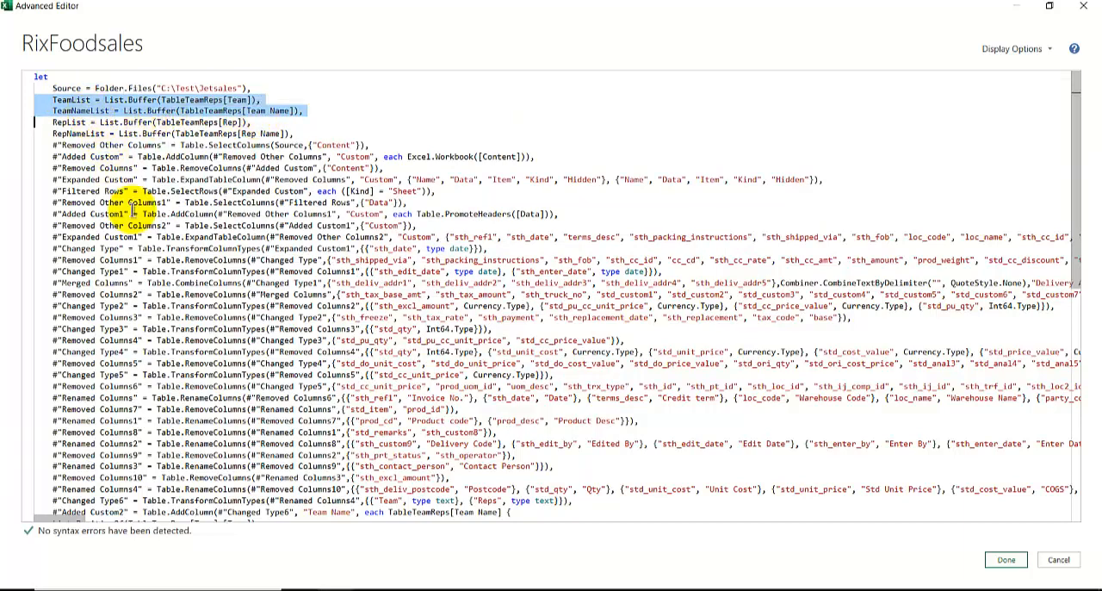
Close the Advanced Editor and replace TableTeamReps[Team] with TeamList inside List.PositionOf in the Added Custom2 step's Team Name formula
scroll(140, 295, "down", 3)
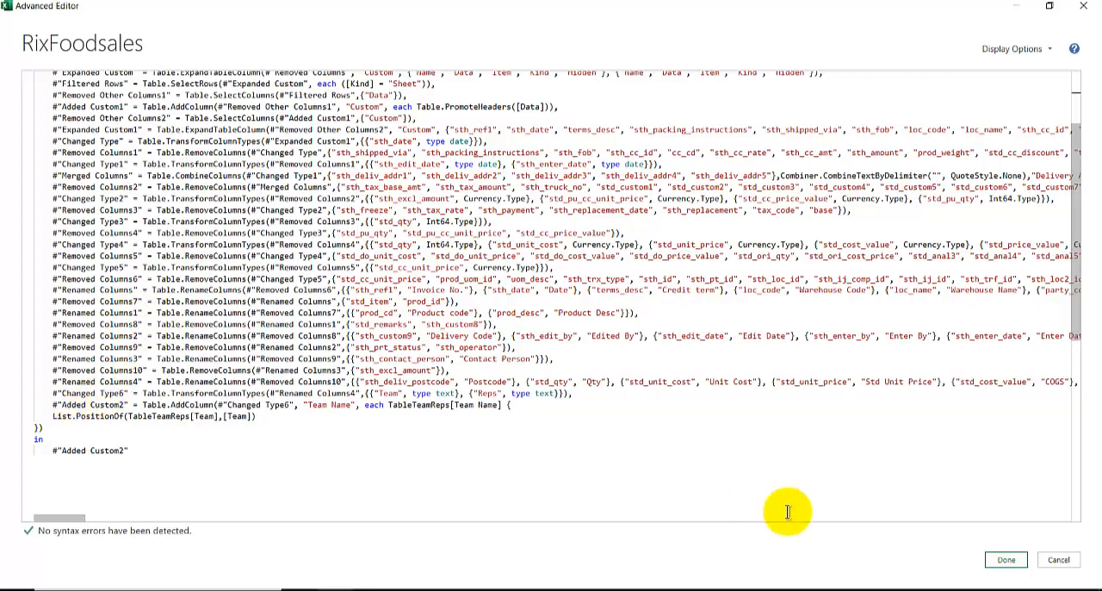
left_click(1004, 561)
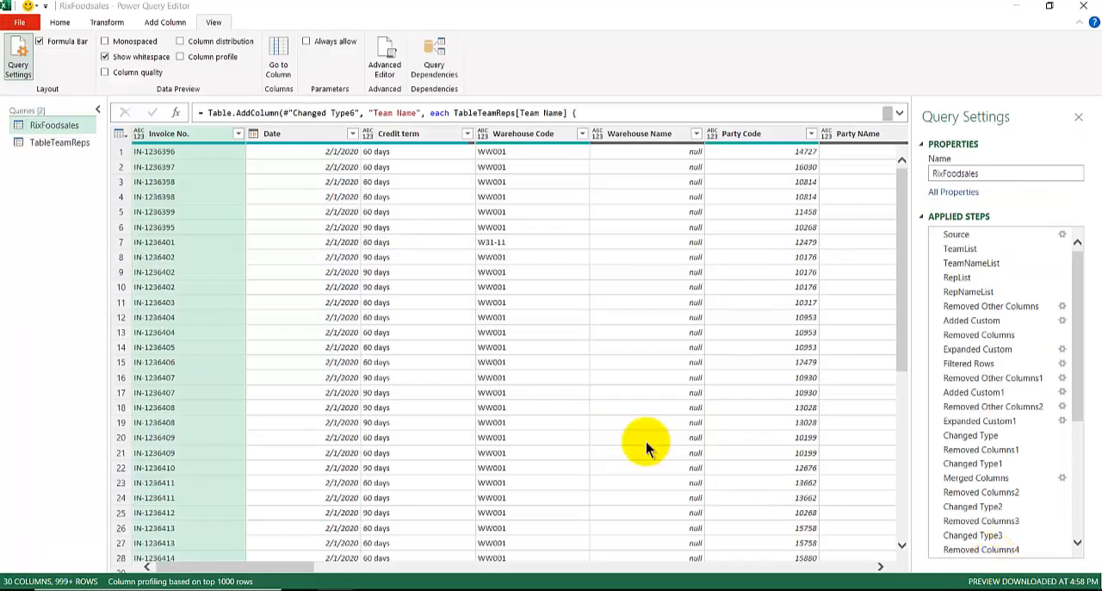
scroll(1079, 376, "down", 5)
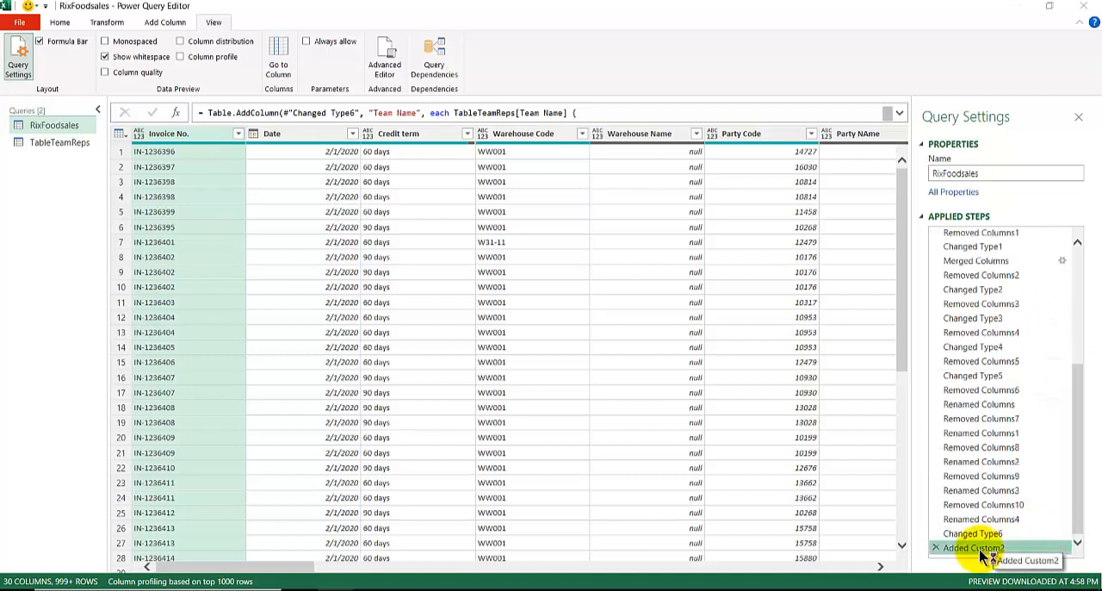
double_click(978, 551)
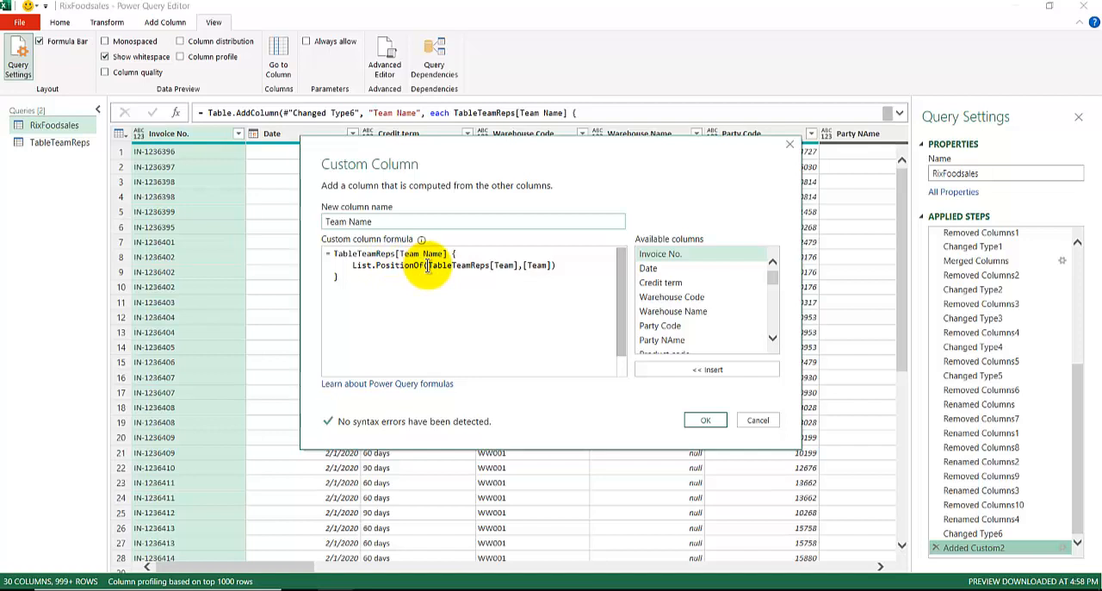
left_click_drag(428, 265, 518, 265)
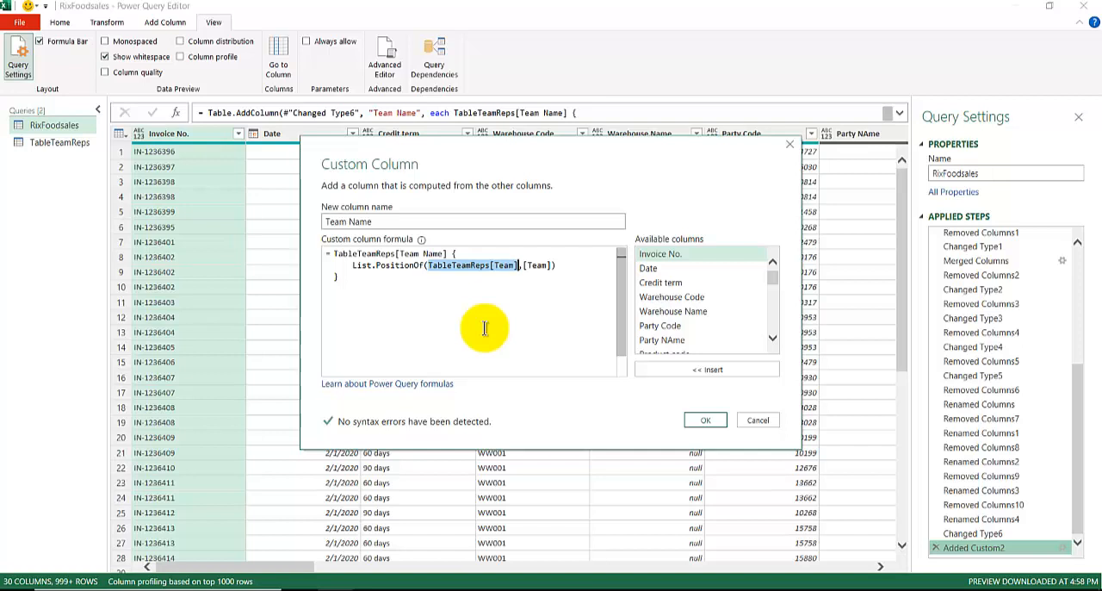
type("TeamList.")
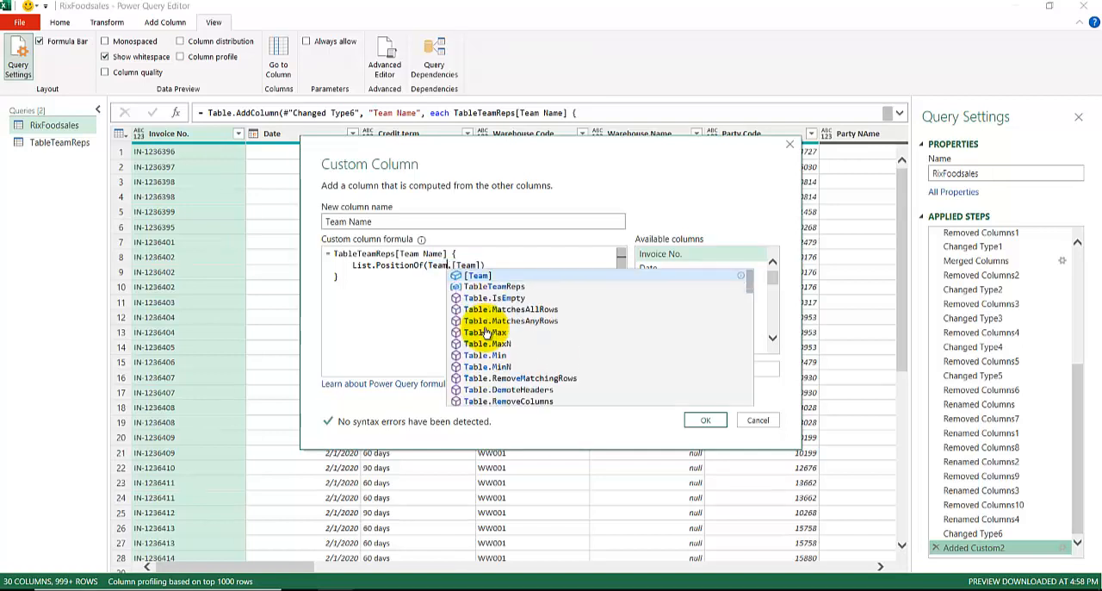
Replace TableTeamReps[Team Name] with TeamNameList in the Team Name custom column formula and apply the change
left_click(442, 256)
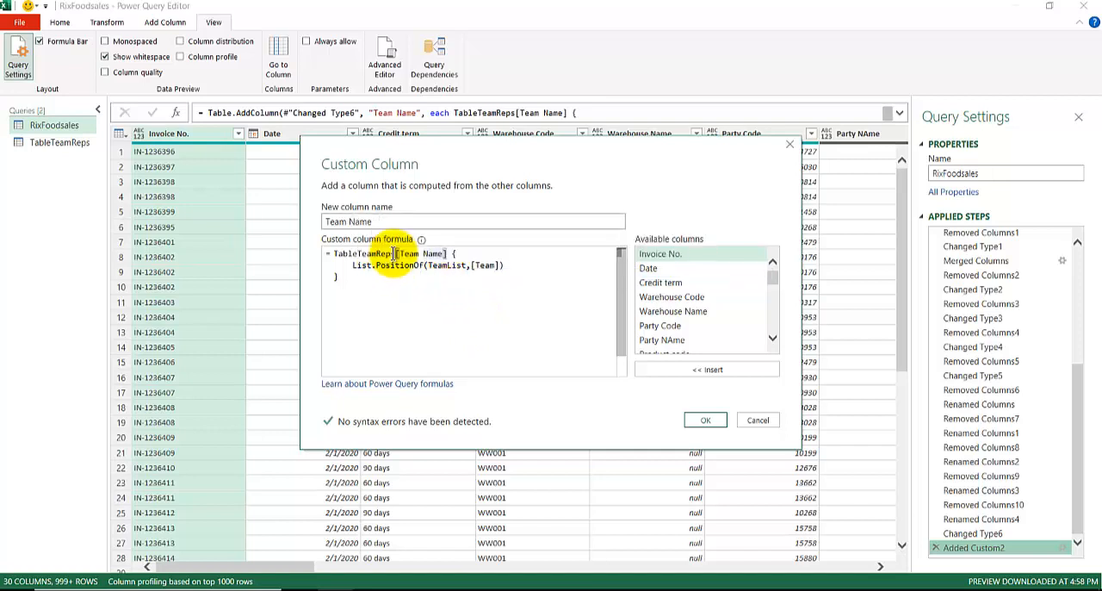
left_click_drag(446, 255, 334, 254)
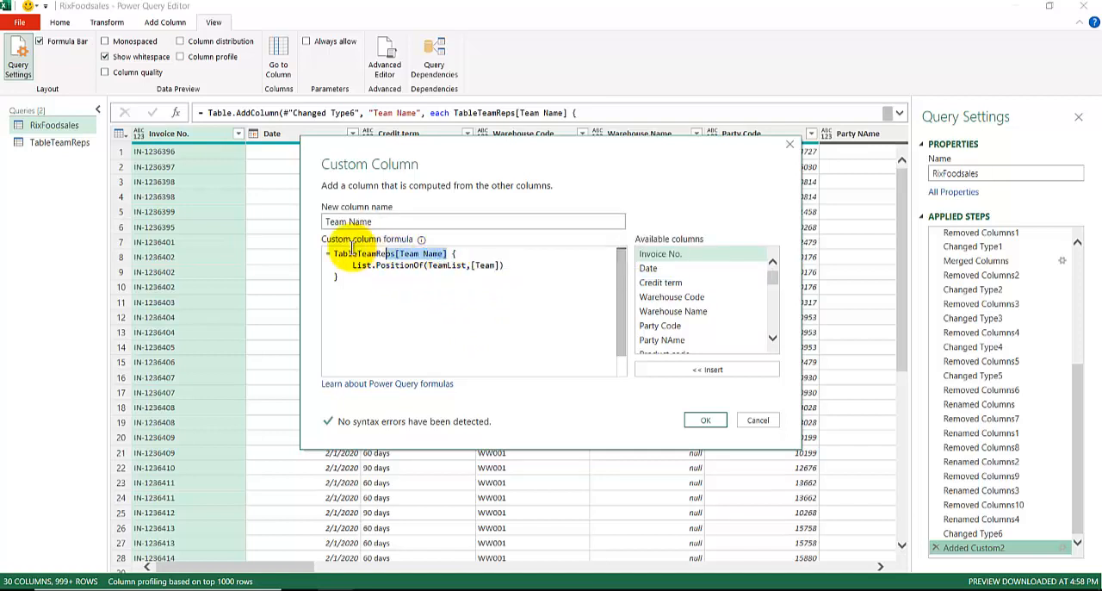
type("Team")
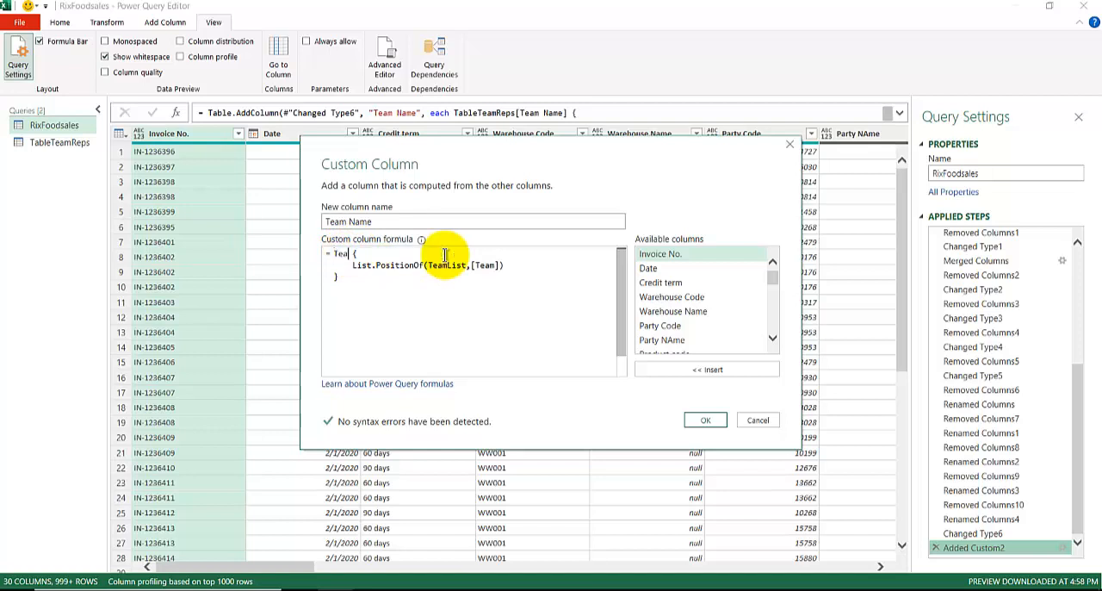
type("NameList")
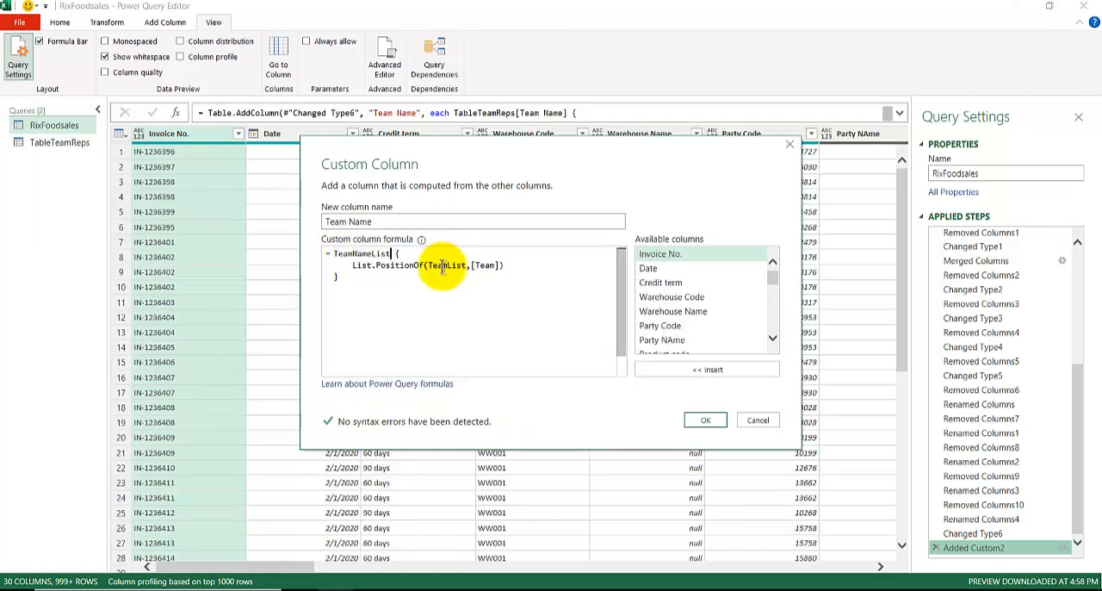
left_click(694, 422)
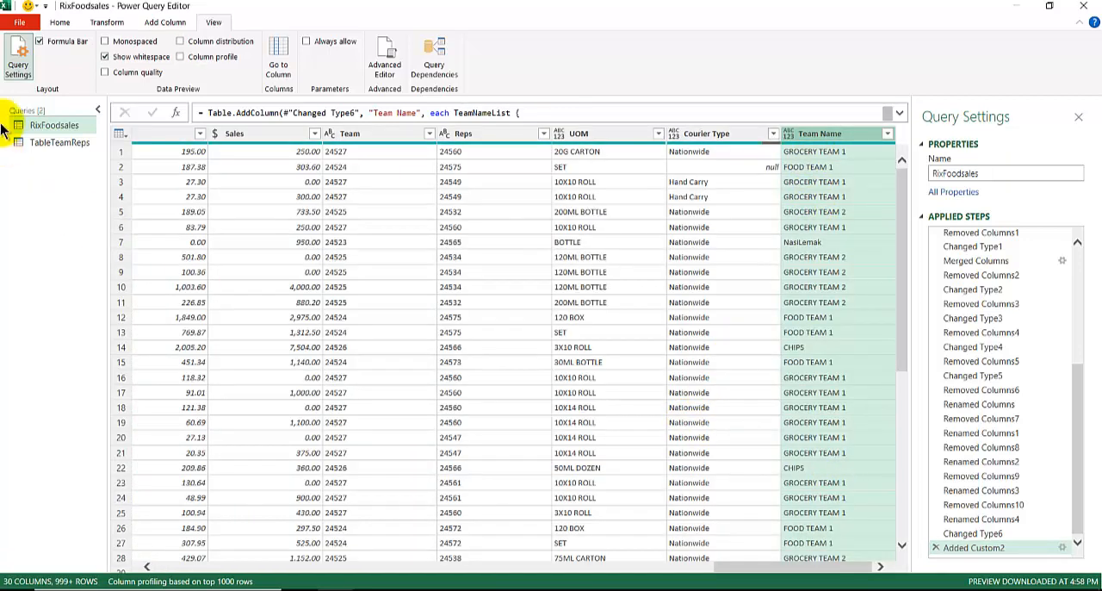
Reopen the Added Custom2 step to review the TeamNameList and TeamList references in its formula, and close it
left_click(981, 548)
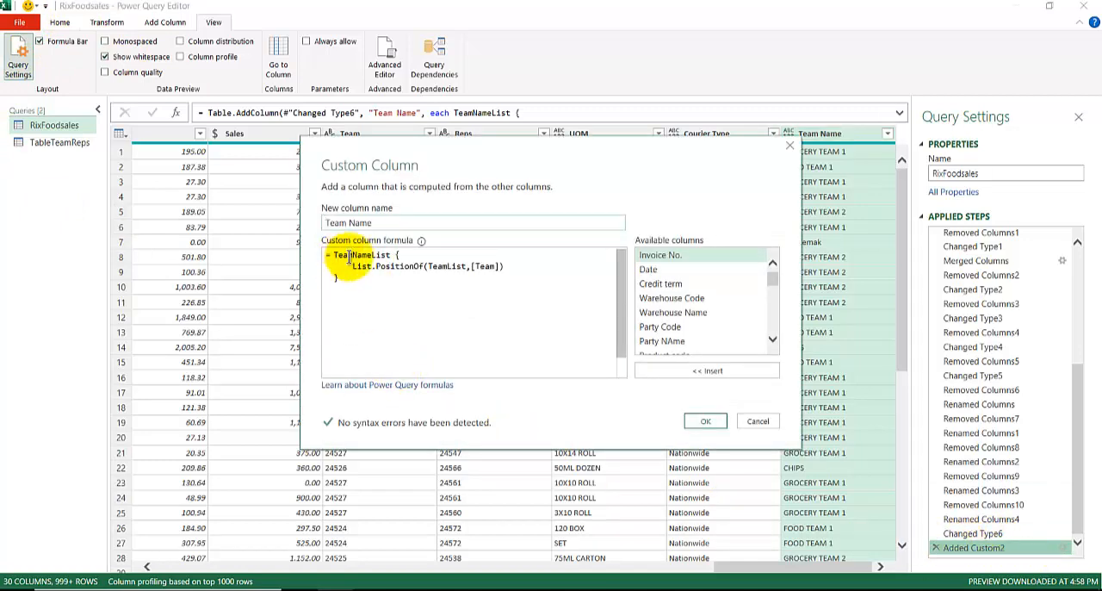
double_click(446, 266)
left_click(723, 428)
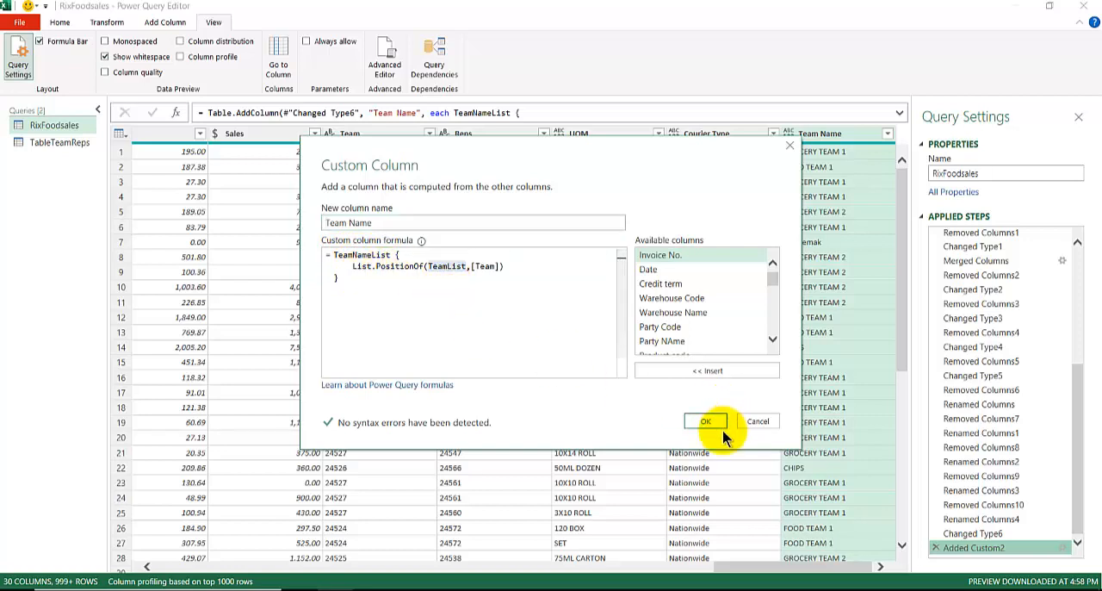
left_click(708, 420)
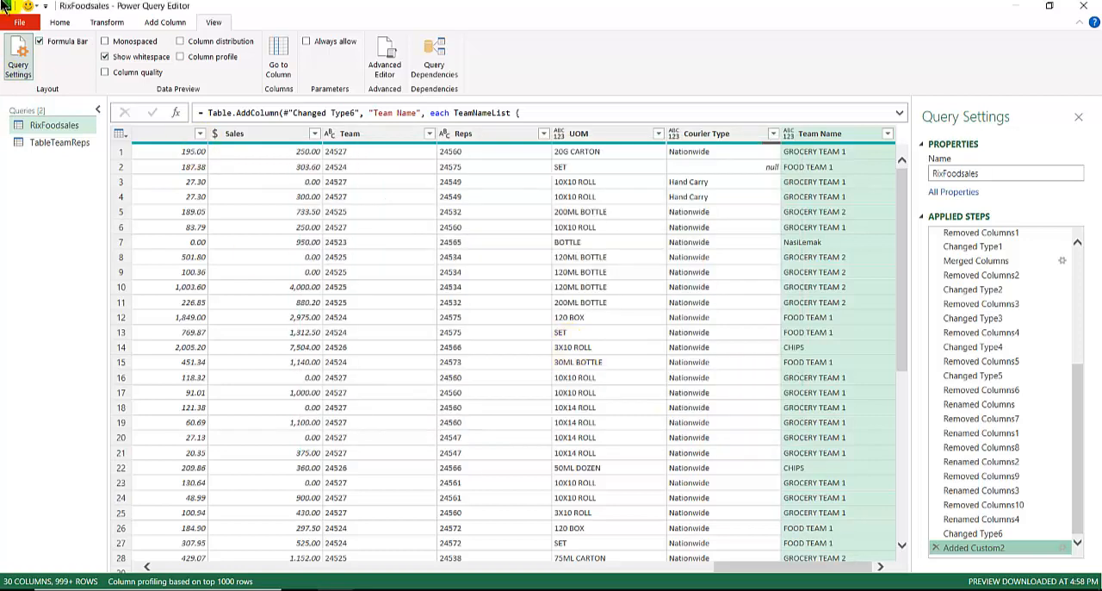
Close and load the RixFoodsales query to the workbook and check its load status in the query list
left_click(60, 22)
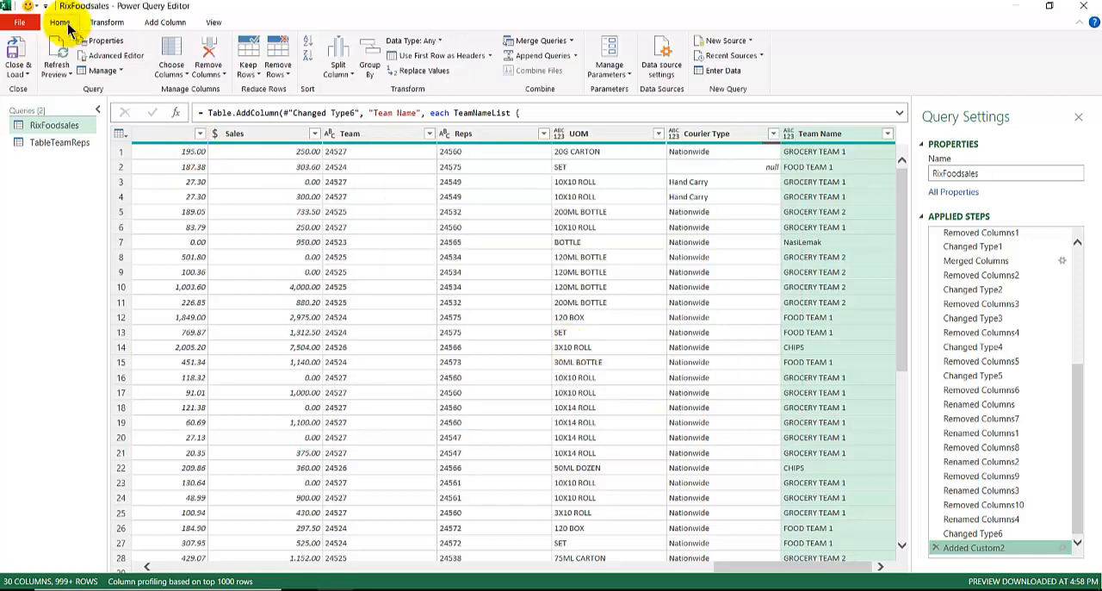
left_click(17, 52)
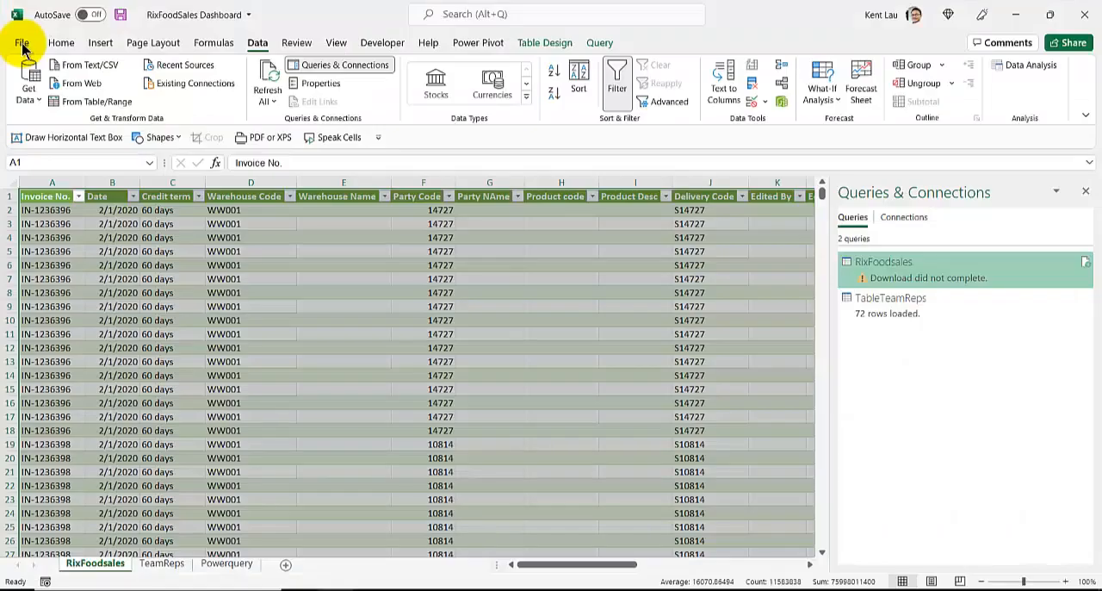
double_click(889, 278)
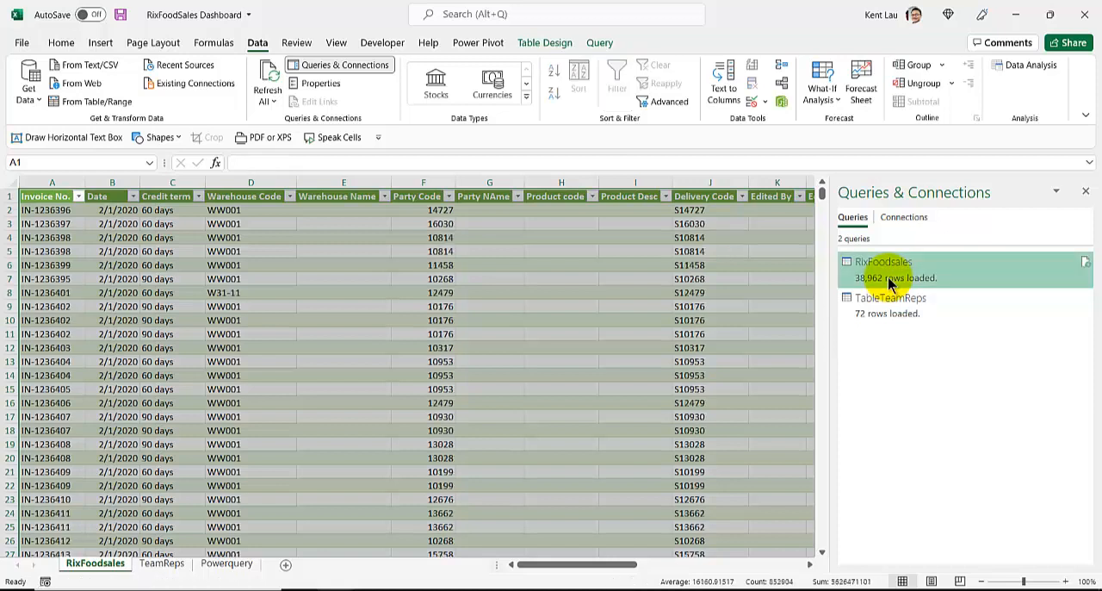
mouse_move(892, 284)
Look through the browser references on List.Buffer, let expressions, merging unique values and getting list values by position, and return to the Excel workbook
left_click(449, 589)
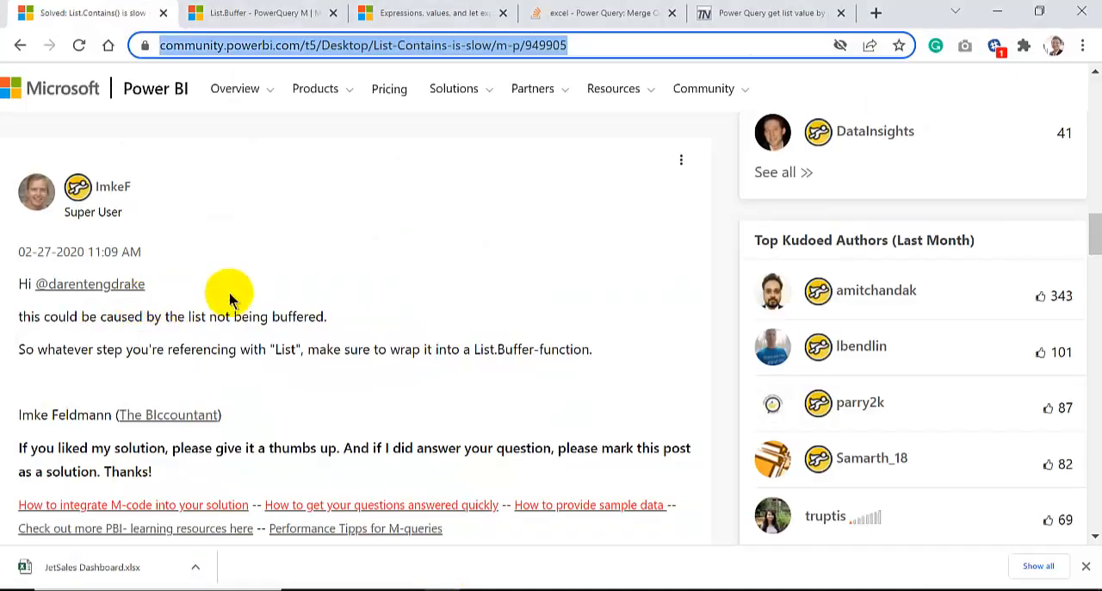
left_click(229, 7)
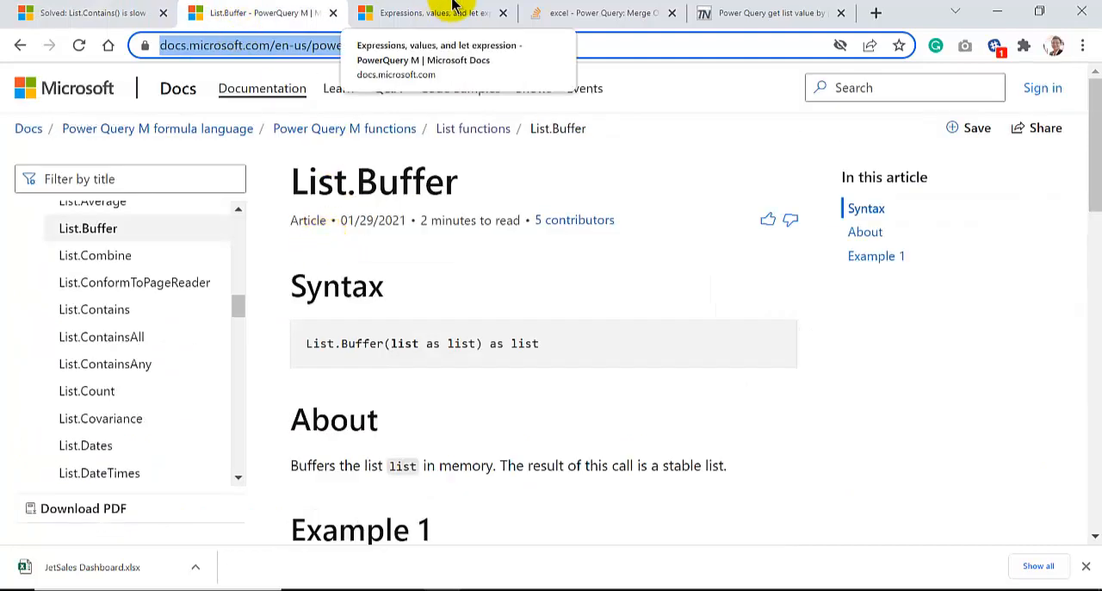
left_click(487, 7)
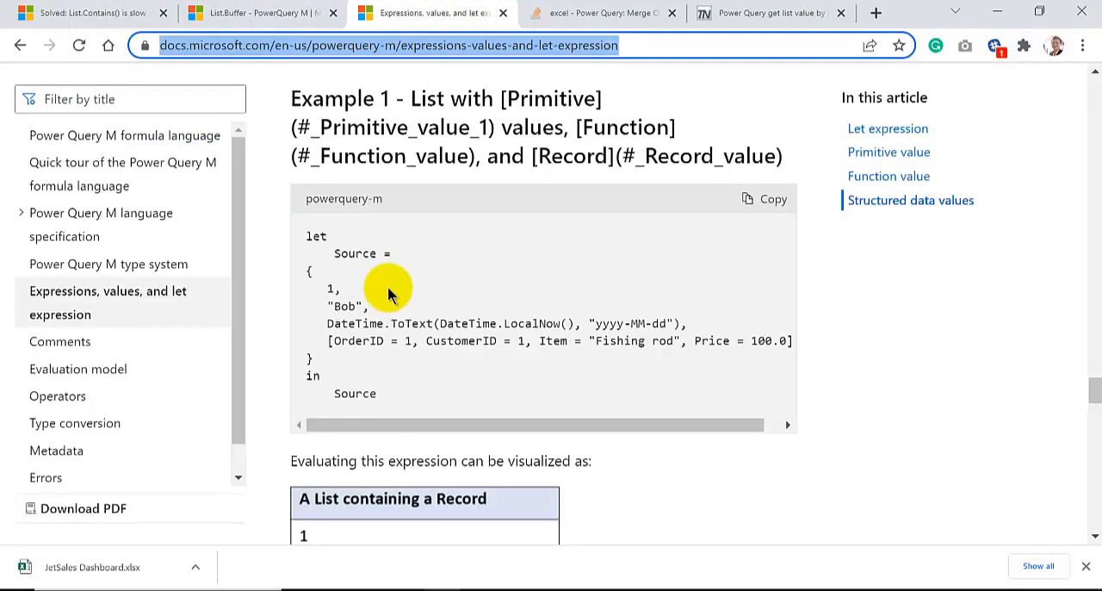
scroll(352, 267, "up", 6)
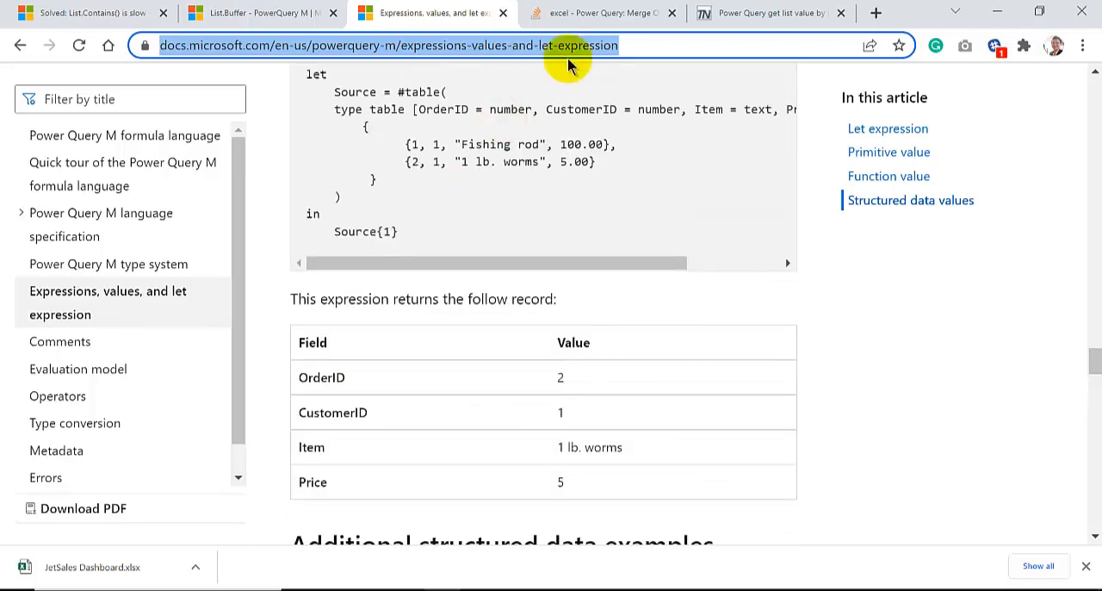
left_click(640, 8)
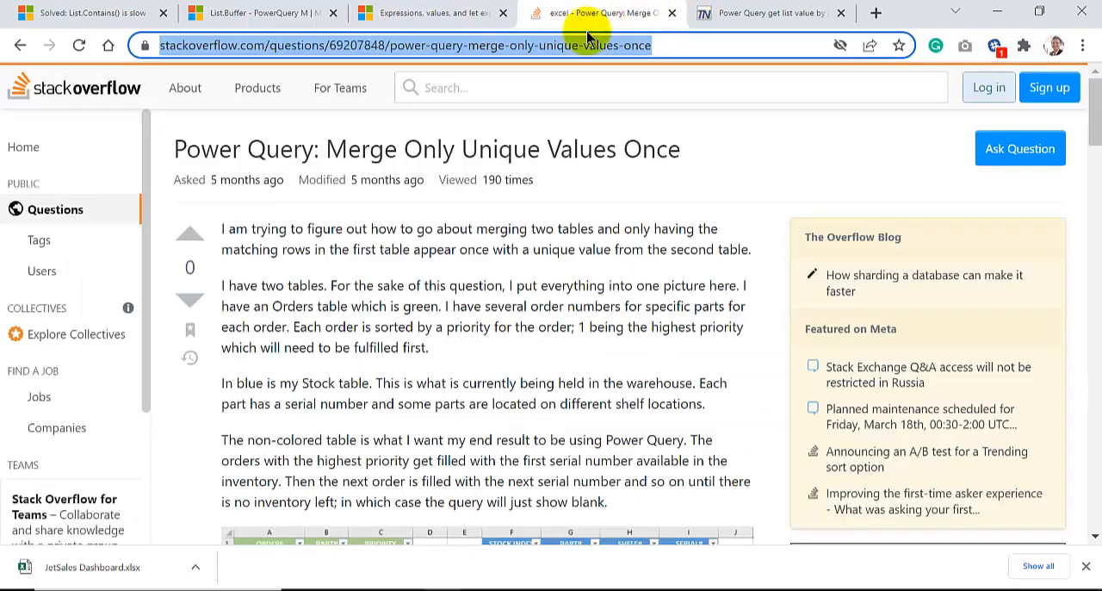
left_click(707, 8)
scroll(388, 302, "down", 2)
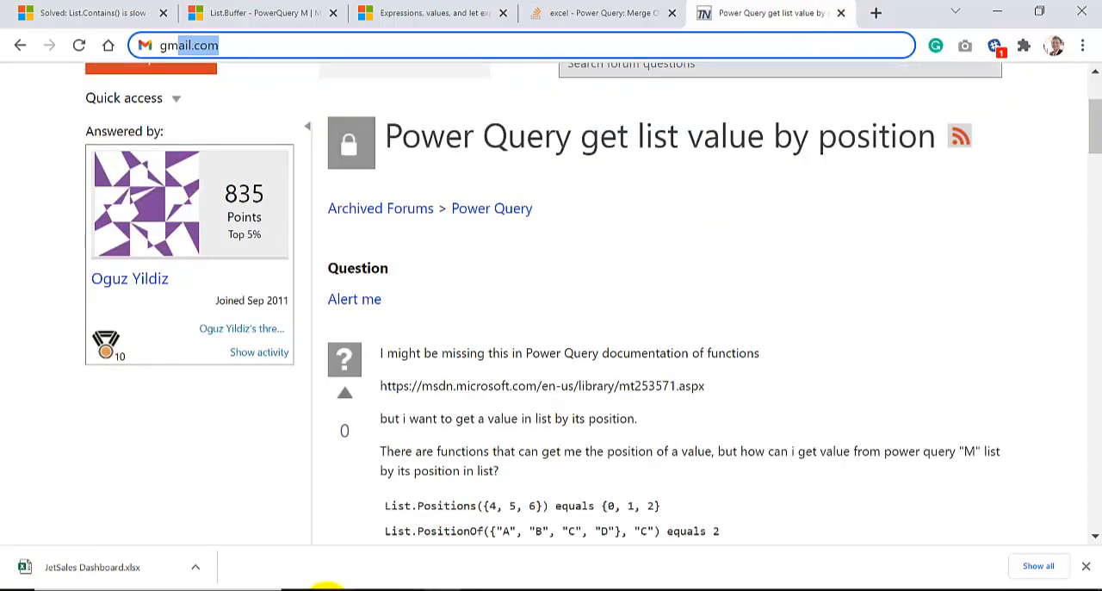
left_click(329, 589)
left_click(463, 548)
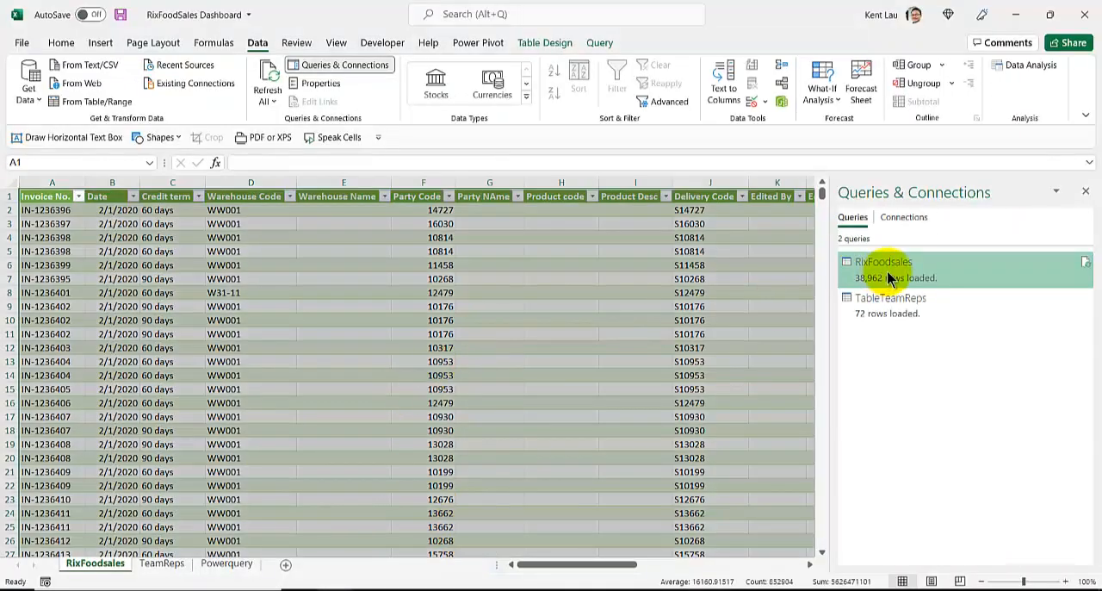